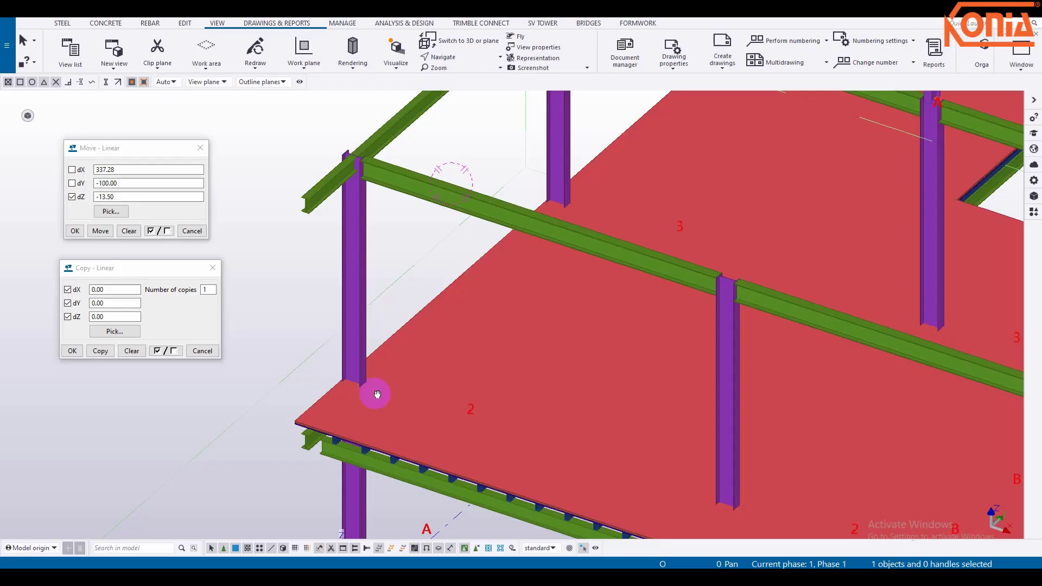
- Zoom in on the red deck slab edge over the floor beams and joists
scroll(380, 394, up, 3)
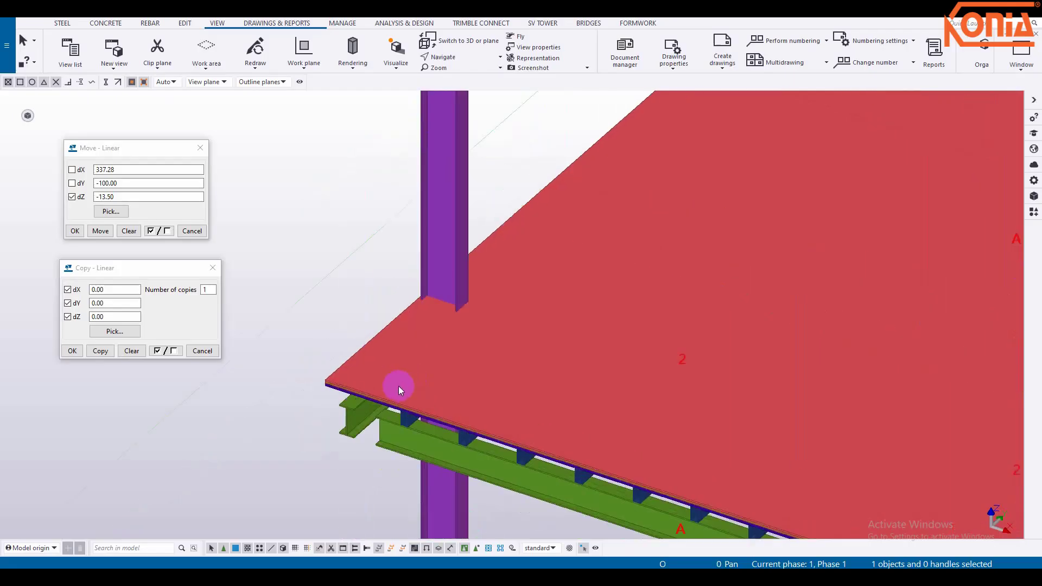
- Hide the red deck slab and orbit the model to see the whole frame
click(399, 386)
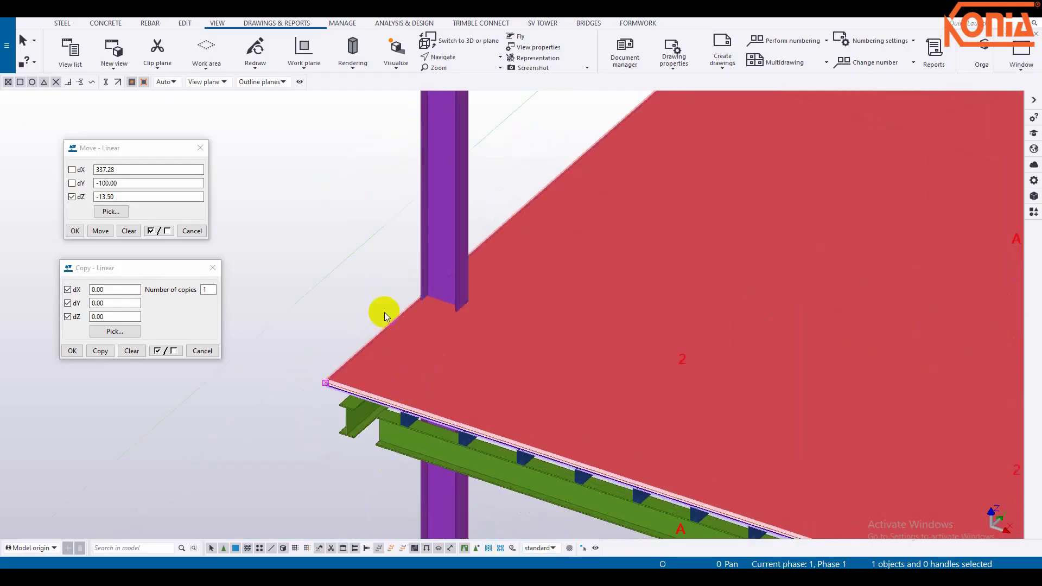
right_click(363, 283)
click(389, 428)
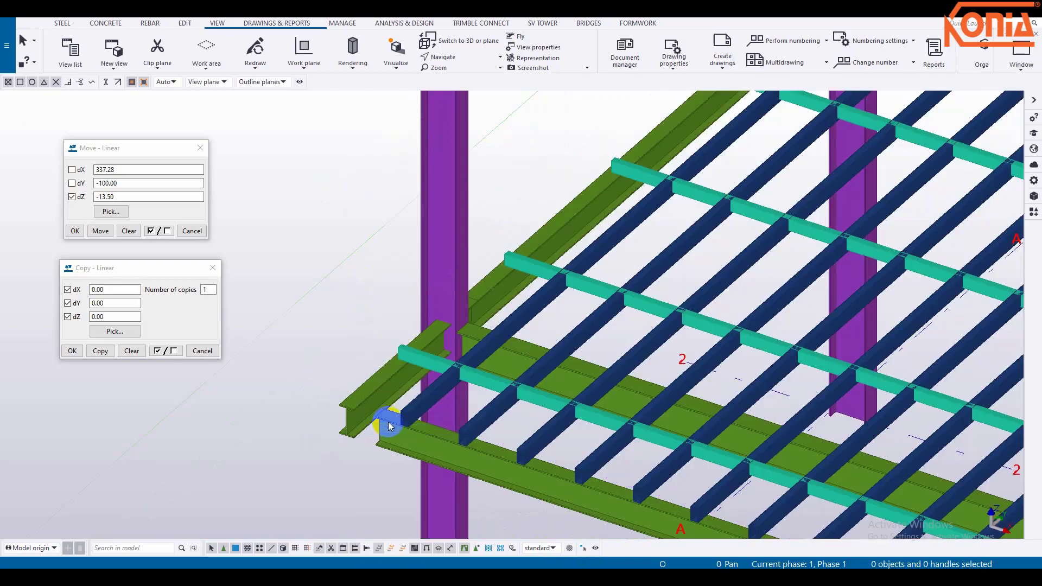
scroll(388, 429, down, 5)
mouse_move(388, 428)
ctrl+middle_down()
mouse_move(477, 356)
mouse_move(474, 345)
mouse_move(415, 361)
mouse_move(421, 408)
ctrl+middle_up()
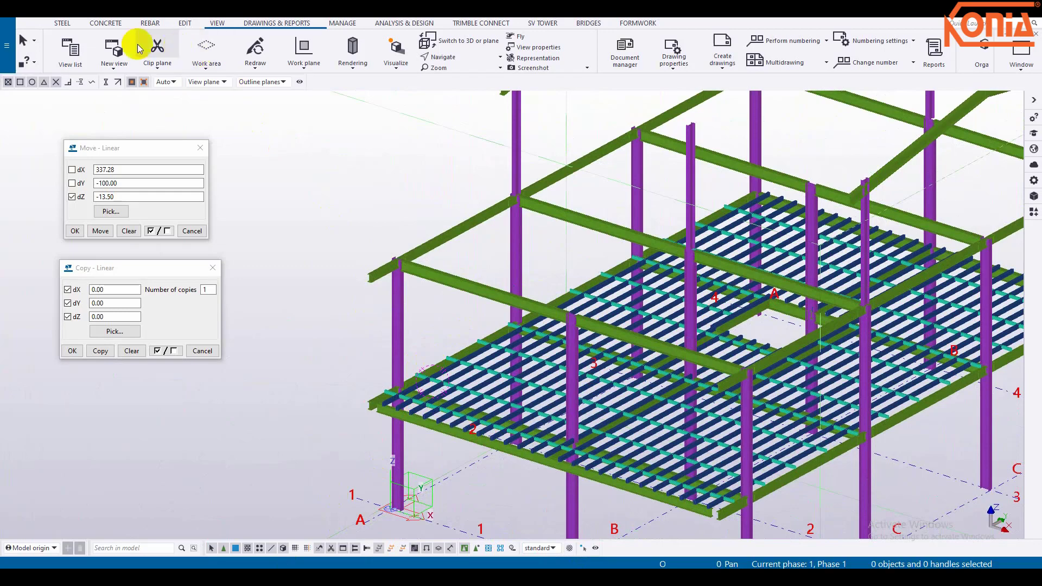
- Open the Plan +6.600 view of the whole grid and show the Reference Models list
click(70, 49)
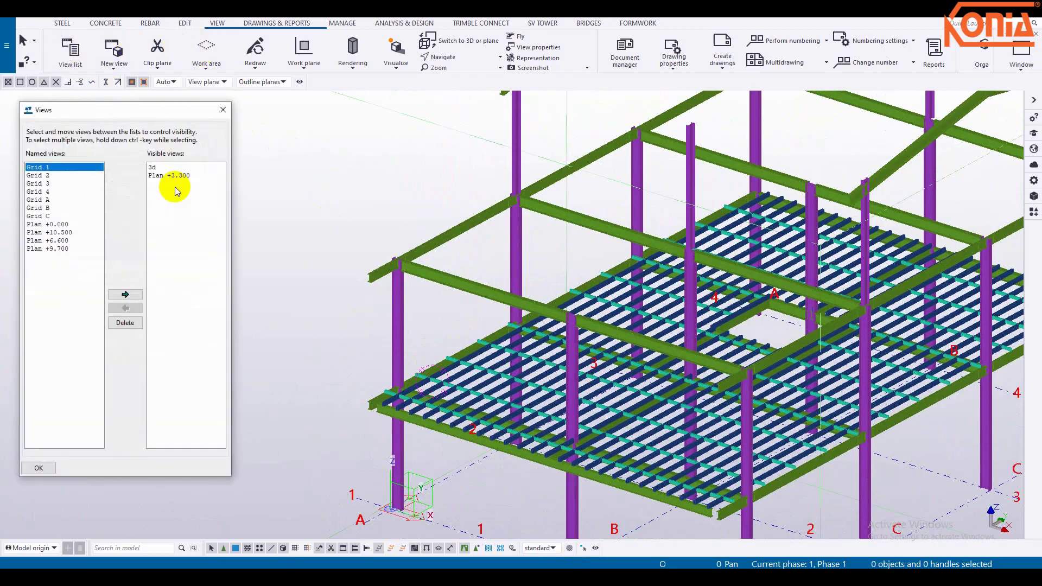
double_click(75, 243)
click(223, 109)
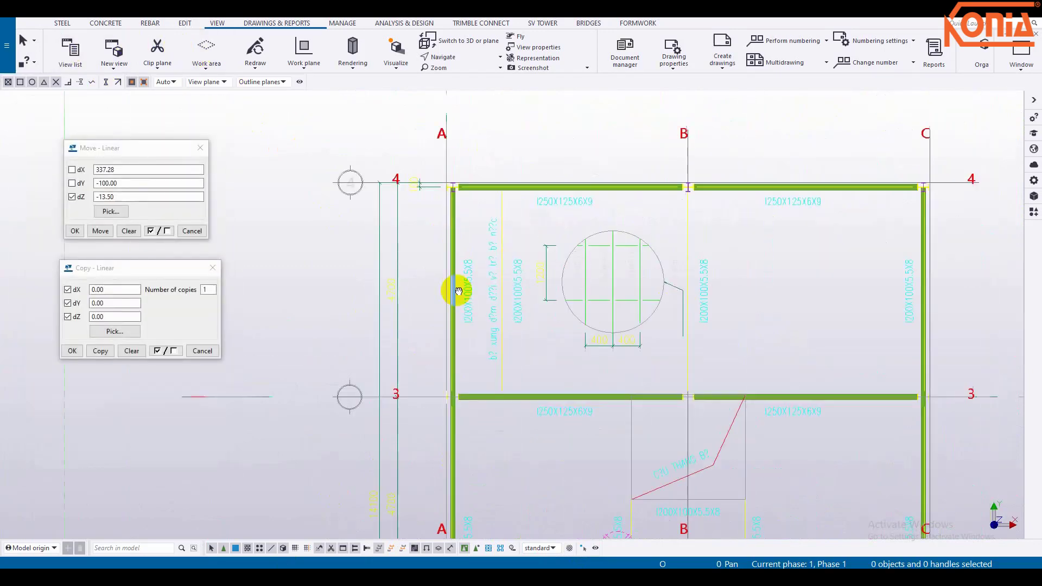
scroll(476, 391, down, 5)
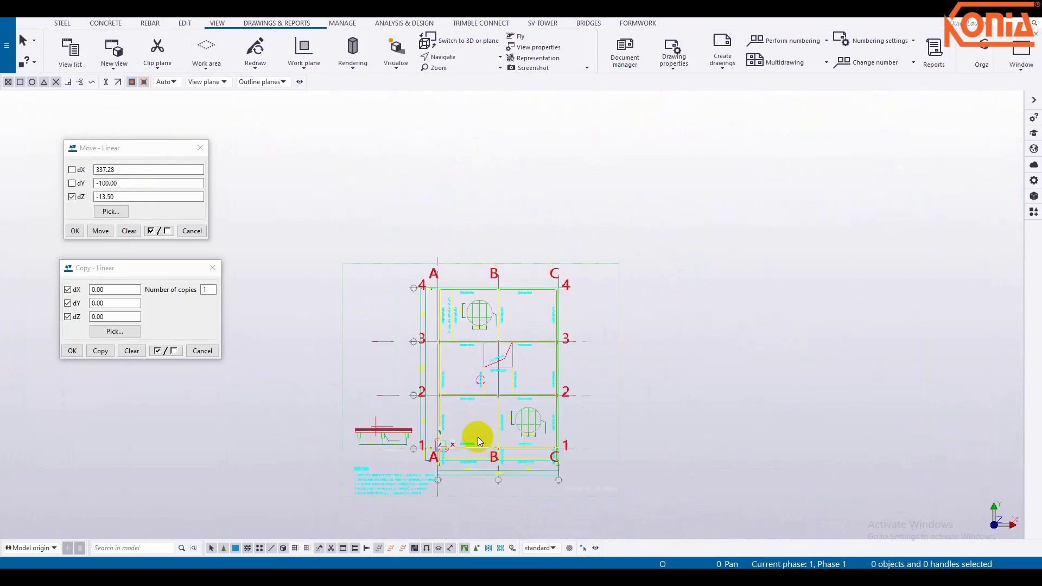
click(1034, 196)
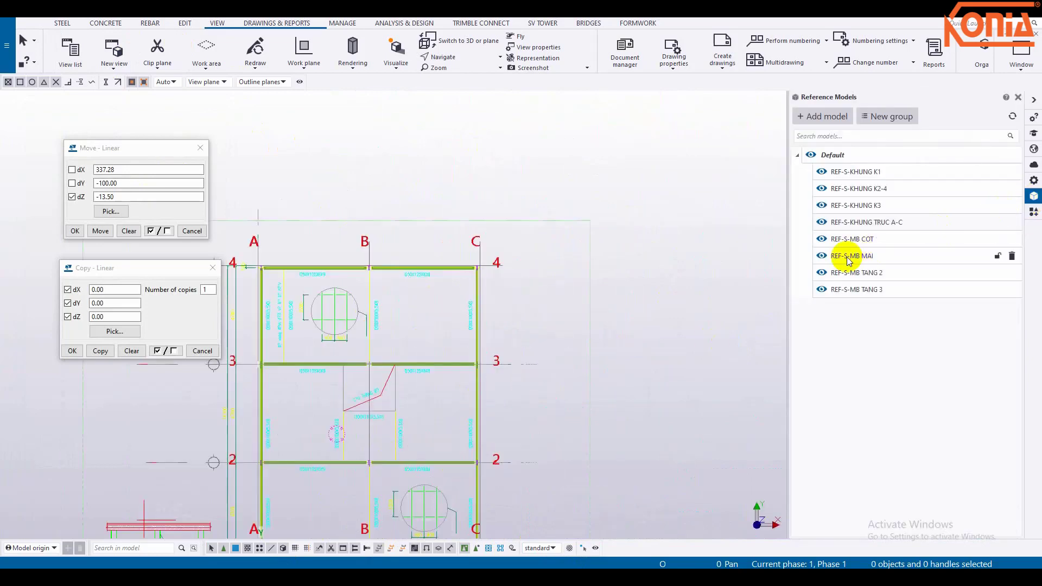
mouse_move(857, 272)
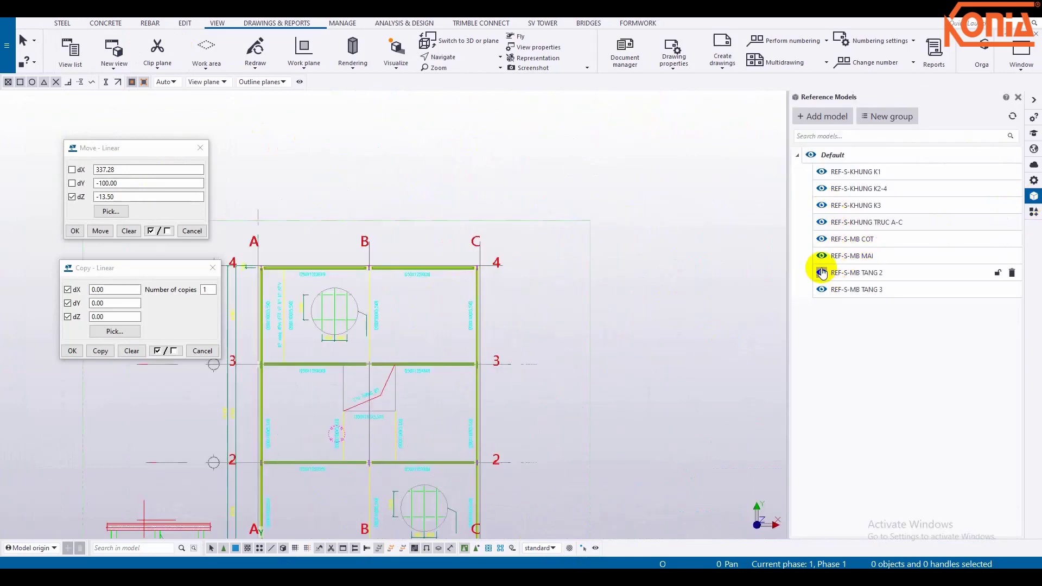
- Turn off visibility of the REF-S-MB TANG 2 and REF-S-MB TANG 3 reference drawings
click(822, 273)
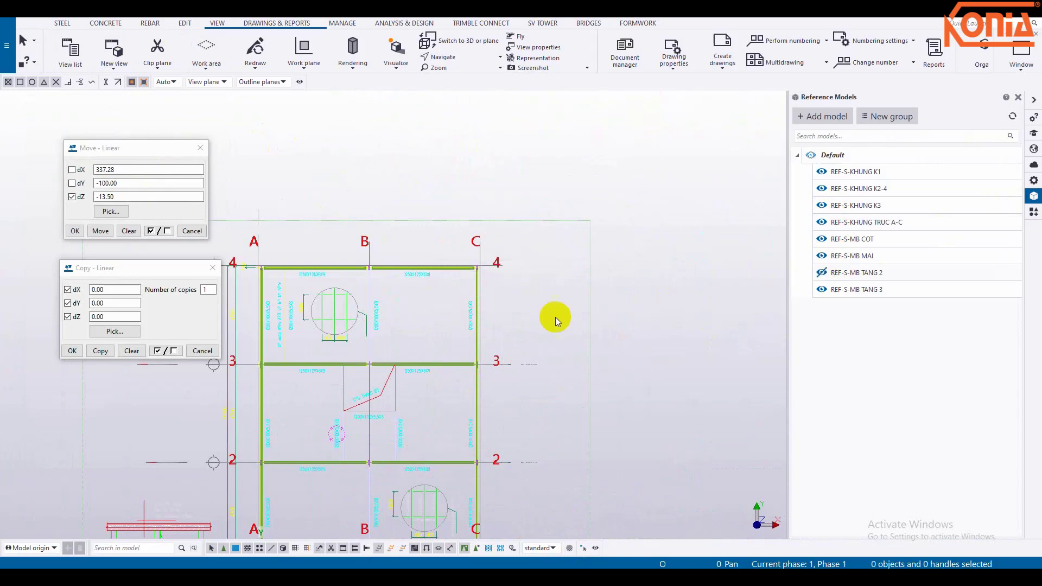
click(821, 289)
mouse_move(453, 436)
middle_down()
mouse_move(555, 344)
mouse_move(532, 346)
middle_up()
- Check the remaining beams and joists in 3D, then return to the plan view
key(ctrl+p)
scroll(434, 342, up, 4)
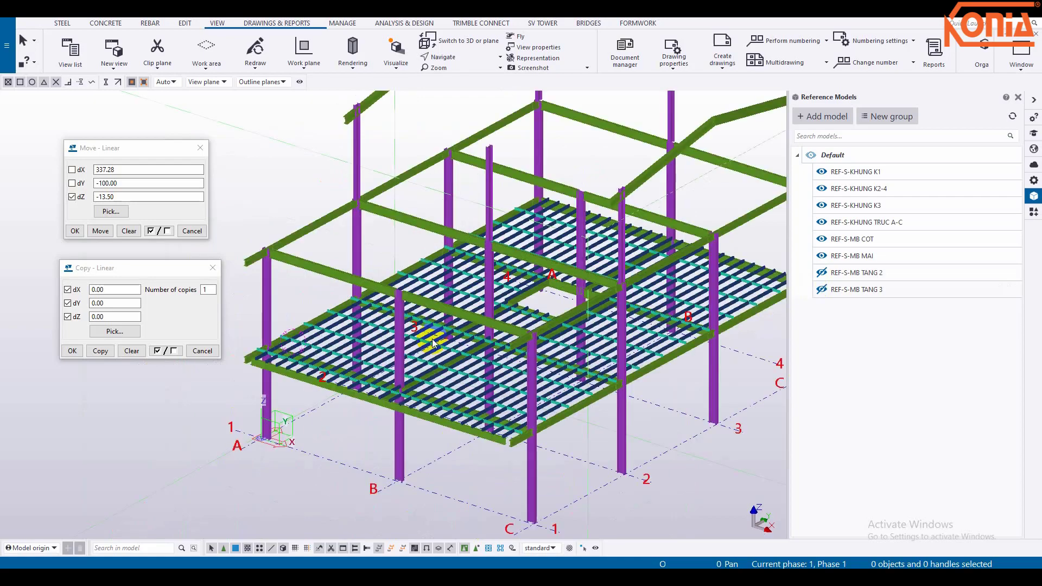
scroll(434, 350, down, 4)
key(ctrl+p)
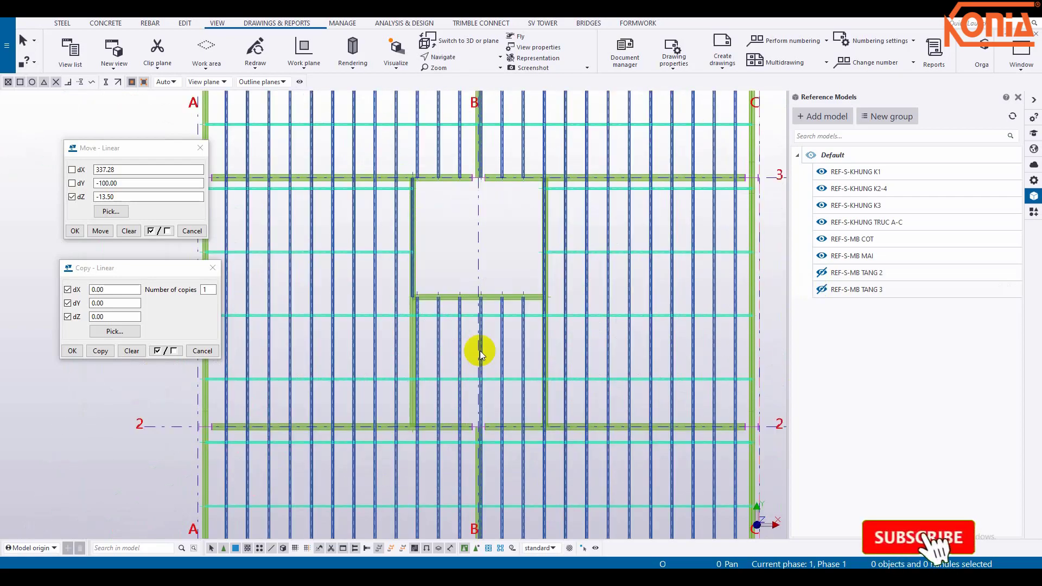
- Open the plan view's object group filter settings and start a new blank filter
double_click(504, 248)
click(324, 332)
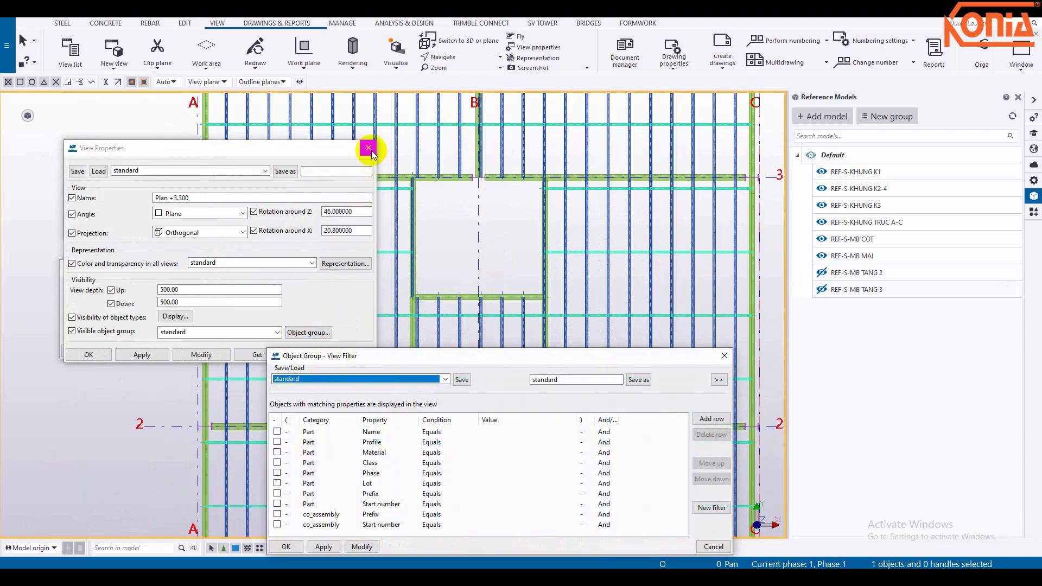
click(369, 149)
drag(461, 353, 517, 235)
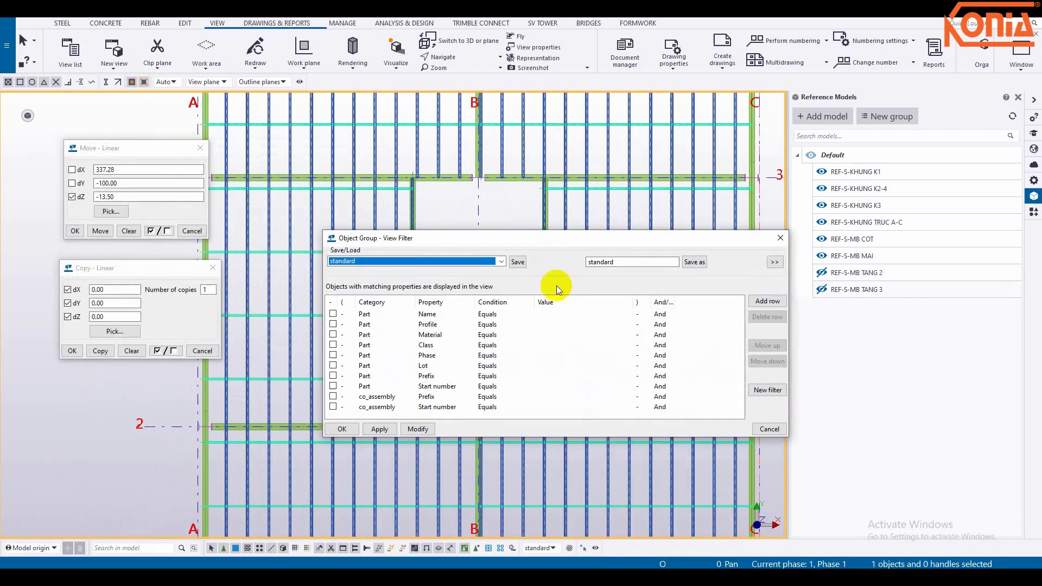
click(760, 387)
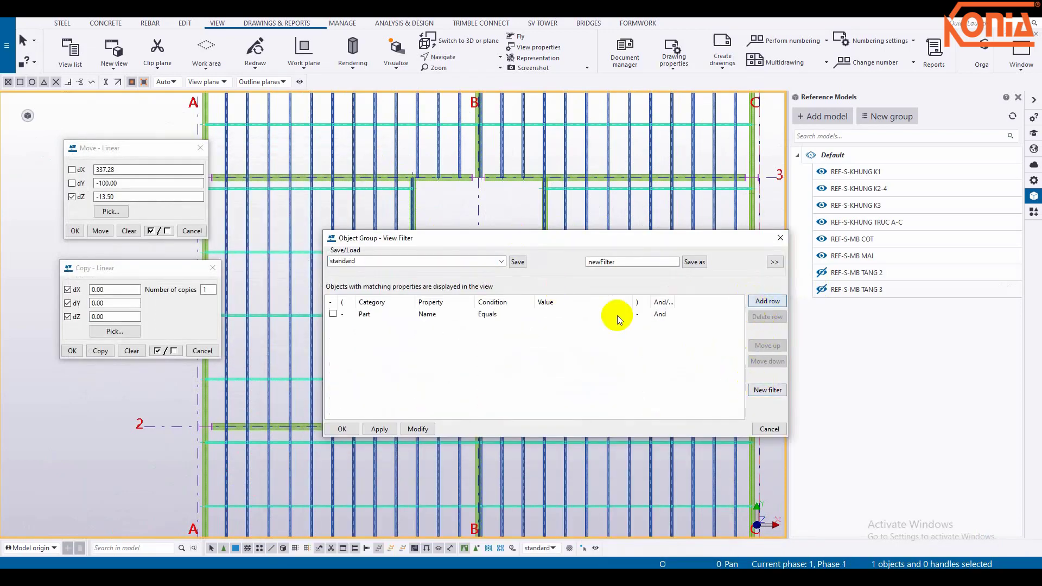
- Apply a Profile 'does not equal' rule picked from the joists (RHS80*40*1.5, RHS100*50*1.8)
click(487, 315)
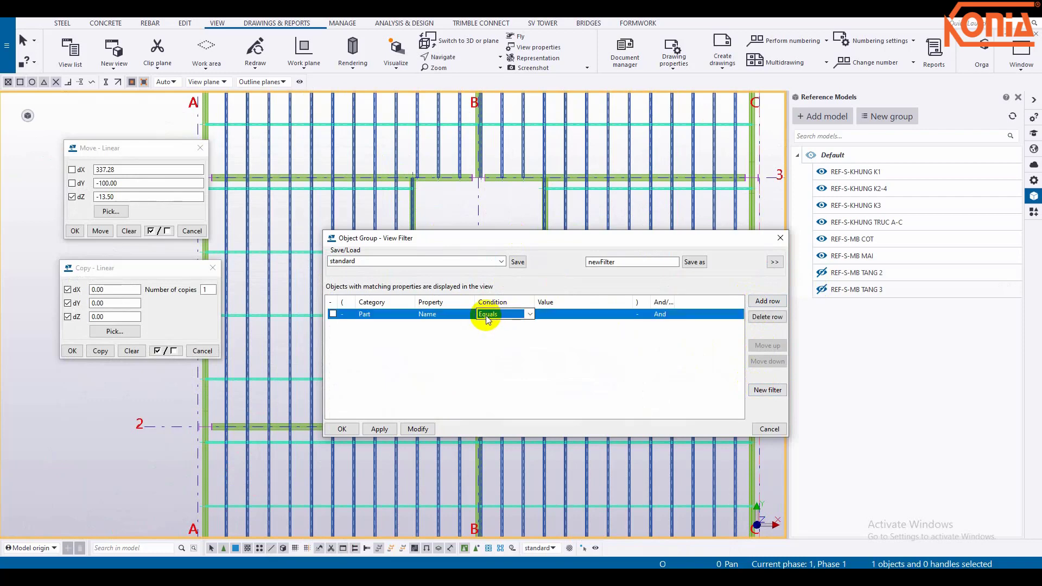
click(454, 315)
click(614, 315)
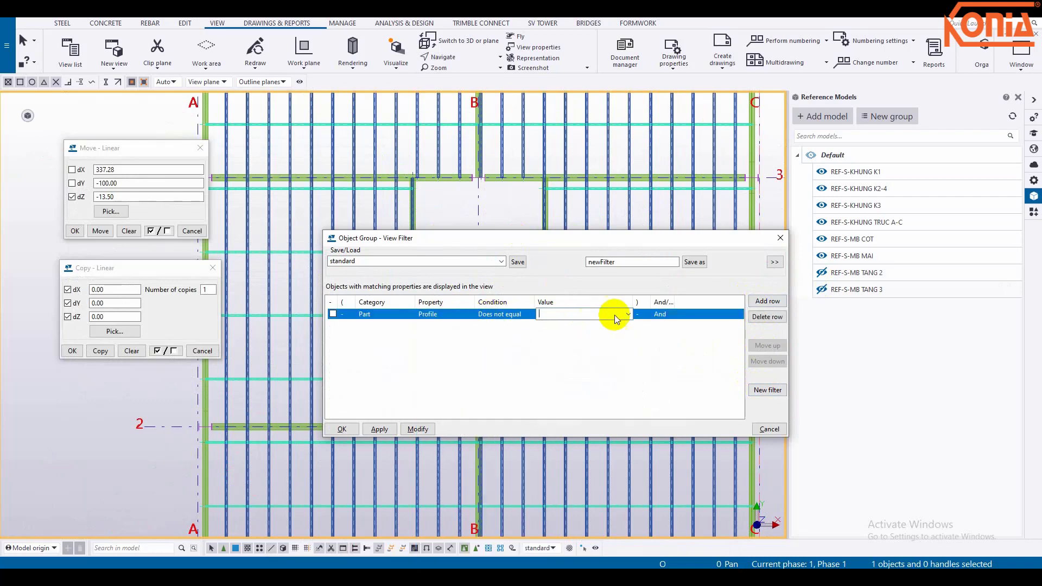
click(627, 317)
click(604, 336)
scroll(574, 200, up, 3)
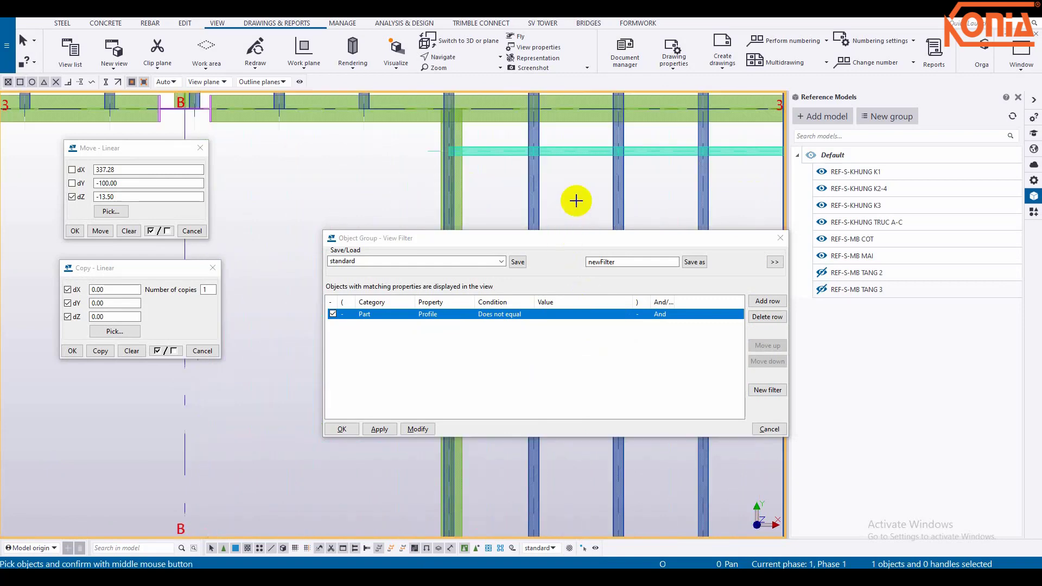
click(539, 191)
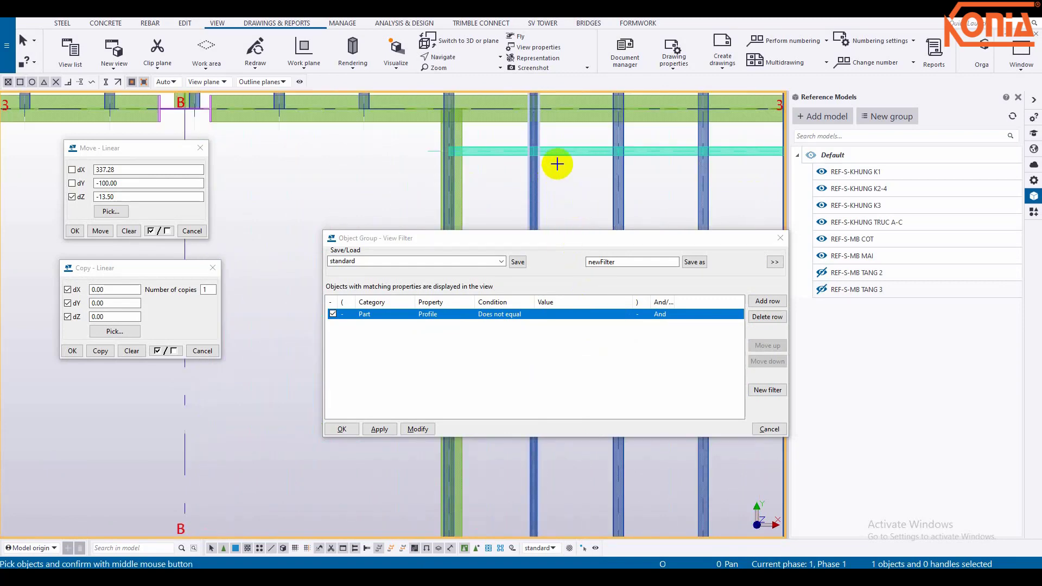
middle_click(564, 161)
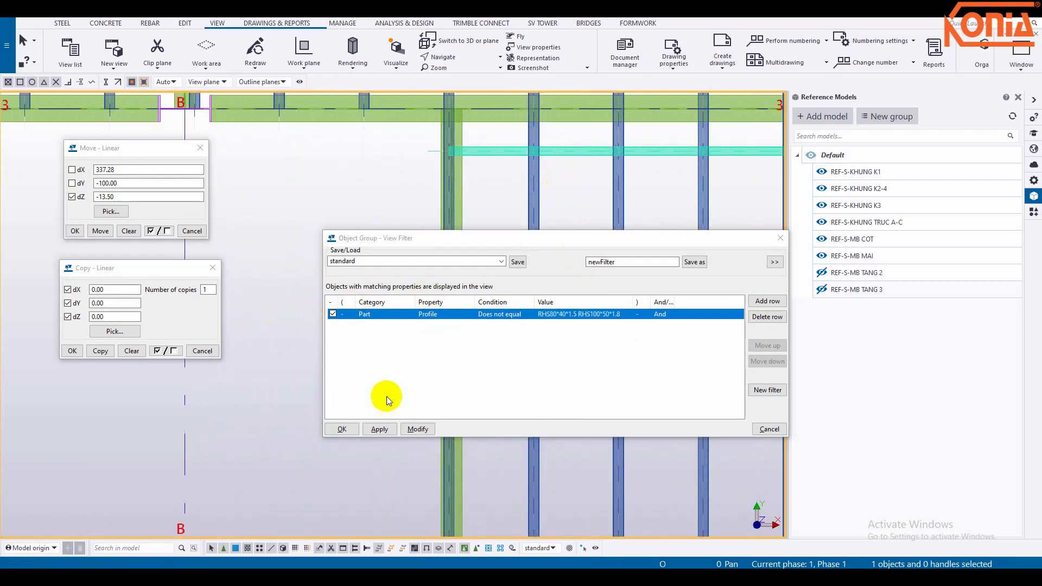
click(416, 429)
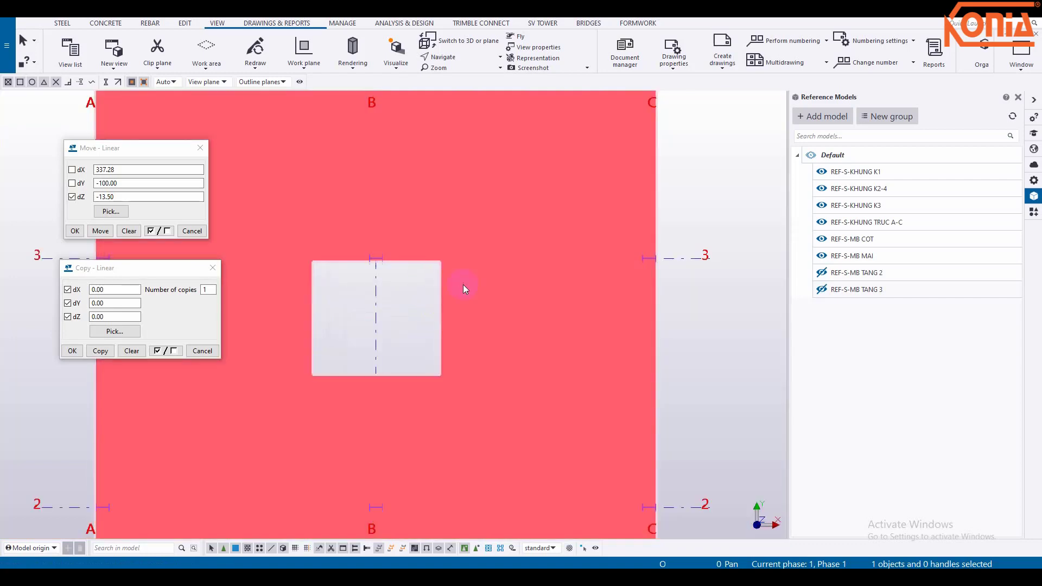
right_click(464, 285)
- Hide the deck slab again and pan AutoCAD down to the third-floor structural plan sheet
click(494, 431)
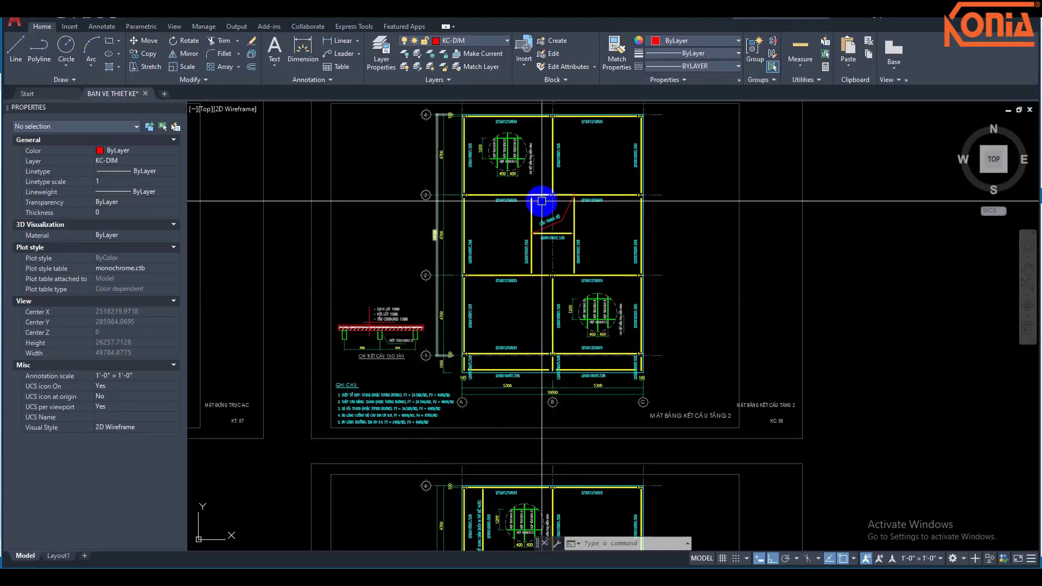
scroll(533, 267, down, 2)
scroll(532, 310, down, 2)
scroll(533, 311, up, 3)
mouse_move(531, 419)
middle_down()
mouse_move(531, 291)
mouse_move(532, 362)
middle_up()
scroll(531, 291, down, 3)
scroll(533, 326, up, 3)
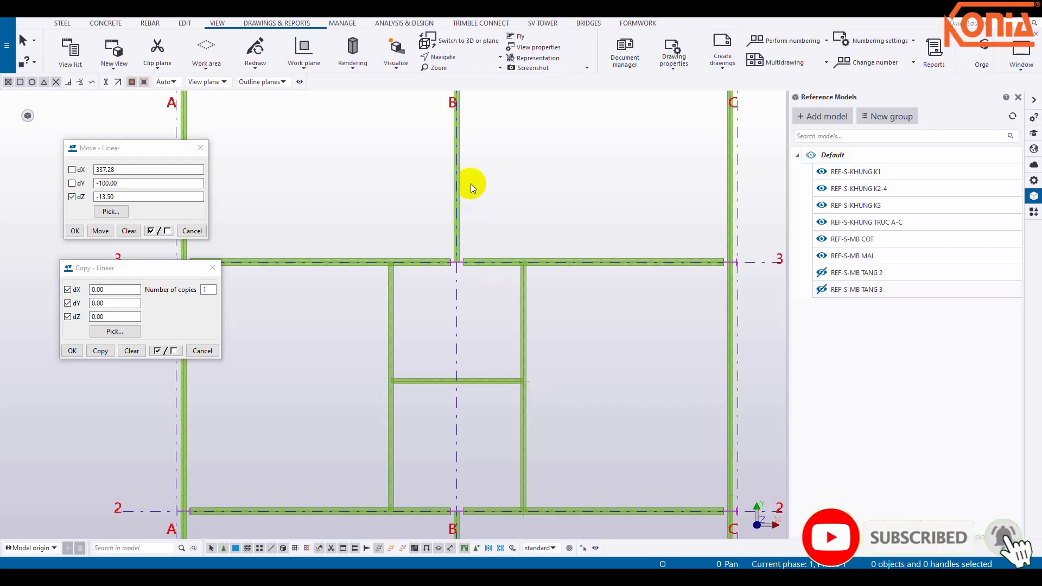
- Select the stair-opening beams, B-axis beams and the B beam between grids 1 and 2
drag(493, 151, 419, 186)
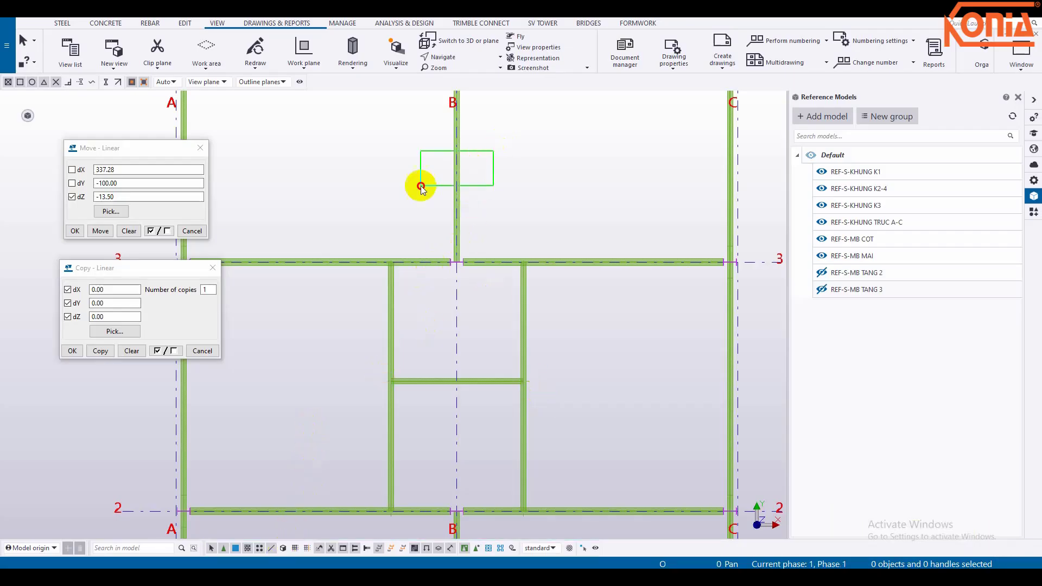
ctrl+click(399, 341)
ctrl+click(530, 363)
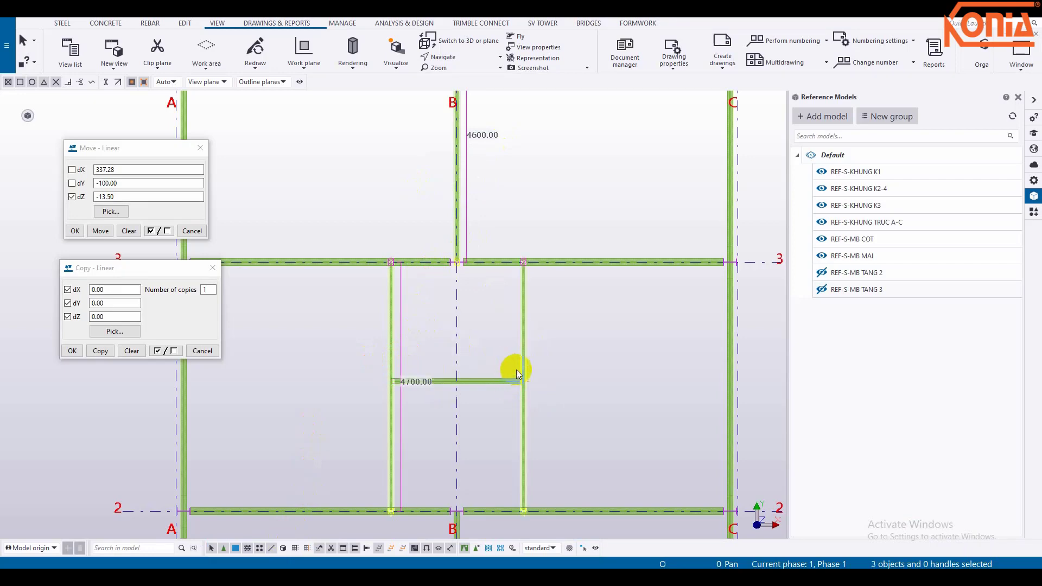
scroll(474, 413, down, 3)
middle_drag(478, 401, 485, 380)
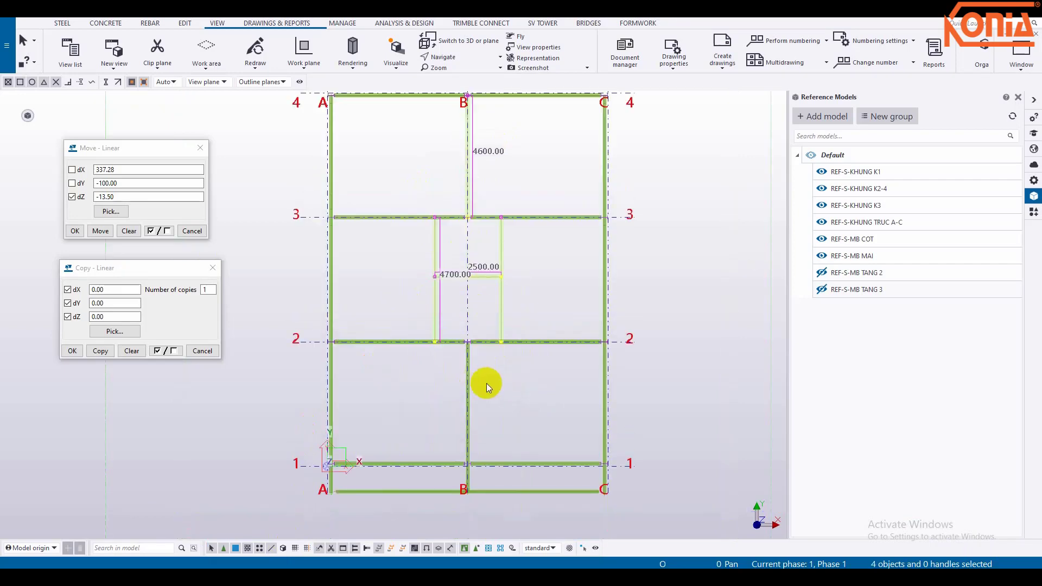
ctrl+click(453, 406)
scroll(469, 485, up, 3)
scroll(498, 421, down, 3)
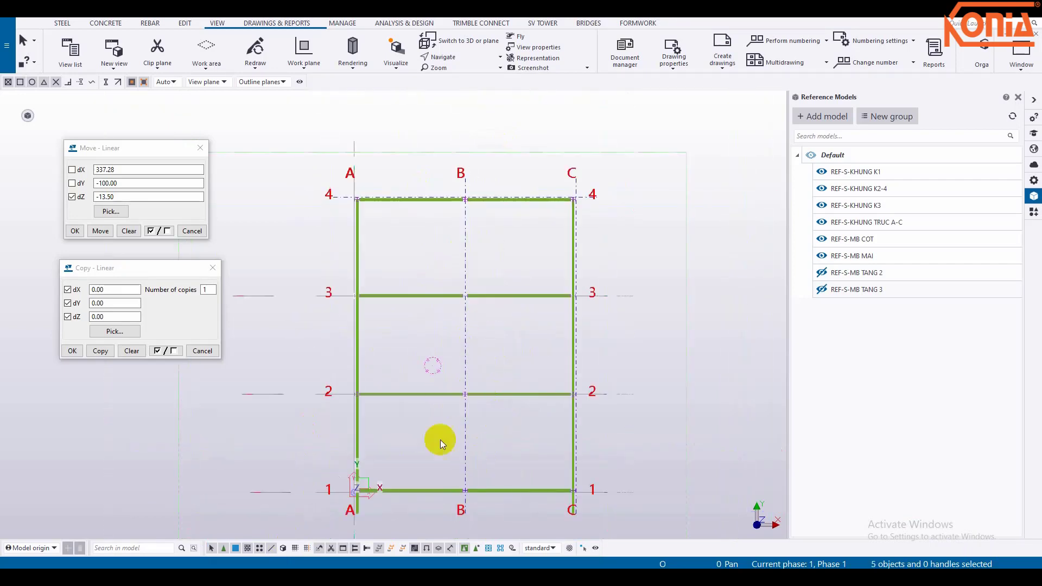
middle_drag(438, 438, 475, 344)
scroll(461, 401, up, 3)
- Check the selection in 3D, add the bottom A–B and B–C beams, then view the frame in 3D
key(ctrl+p)
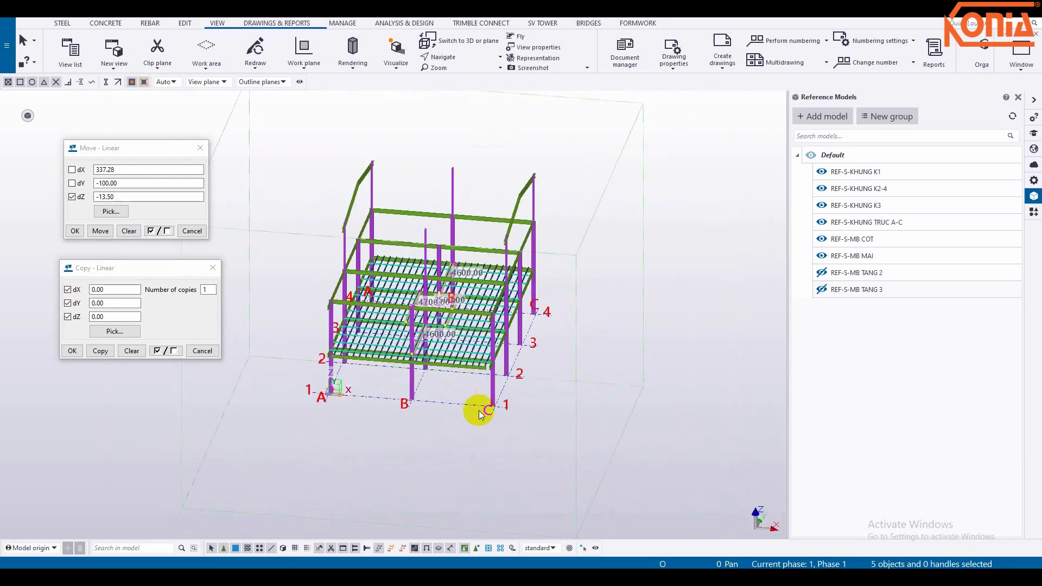
scroll(477, 410, up, 3)
key(ctrl+p)
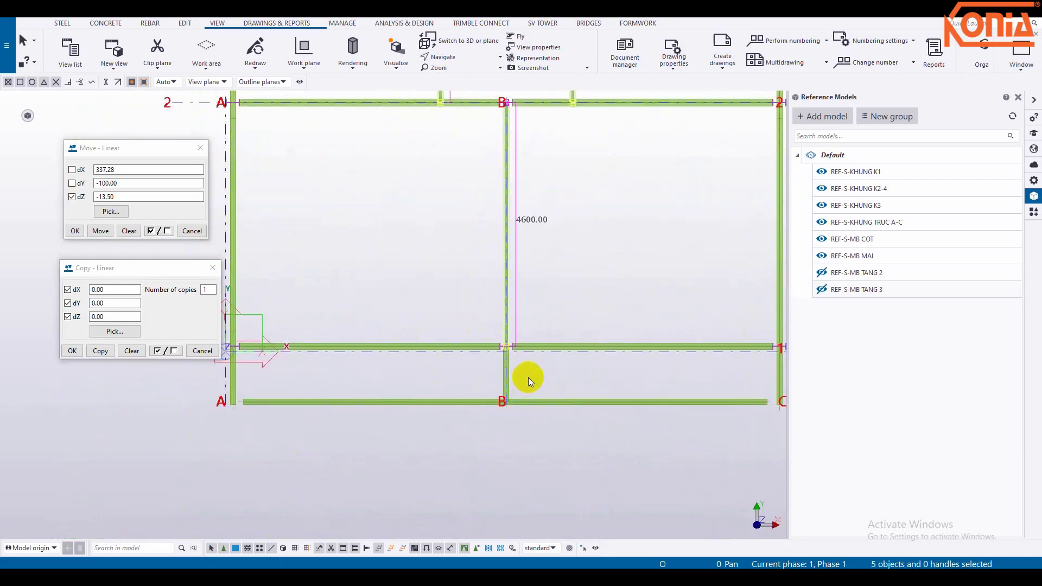
scroll(458, 385, down, 3)
scroll(459, 385, up, 3)
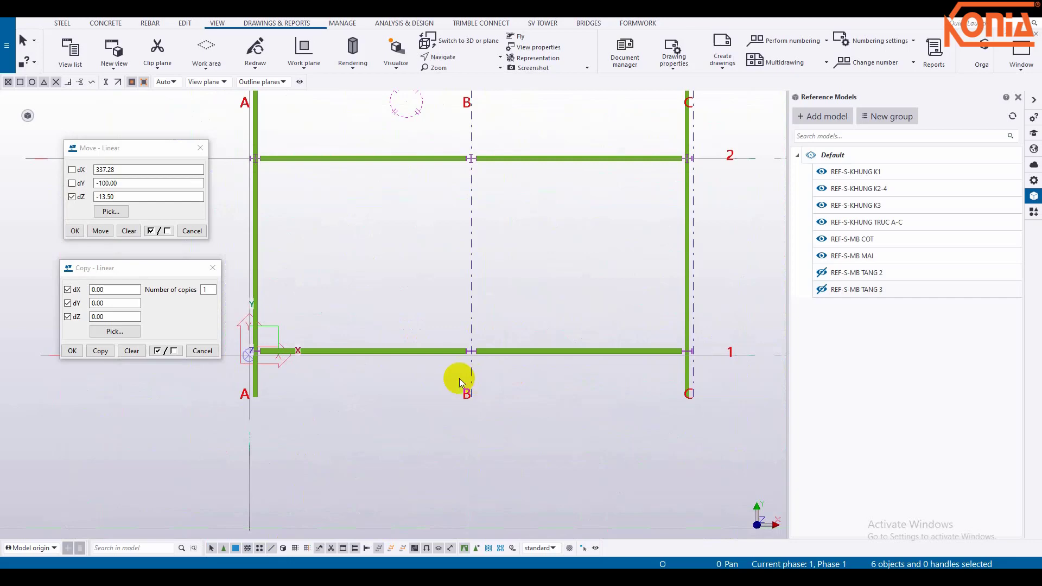
key(ctrl+p)
key(ctrl+p)
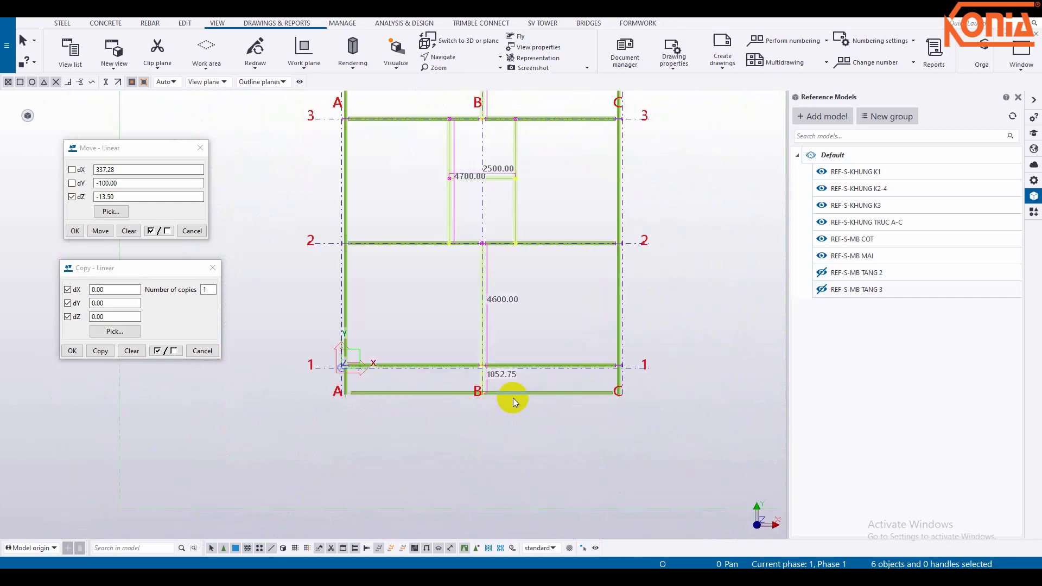
ctrl+click(494, 396)
ctrl+click(450, 396)
ctrl+scroll(472, 352, up, 3)
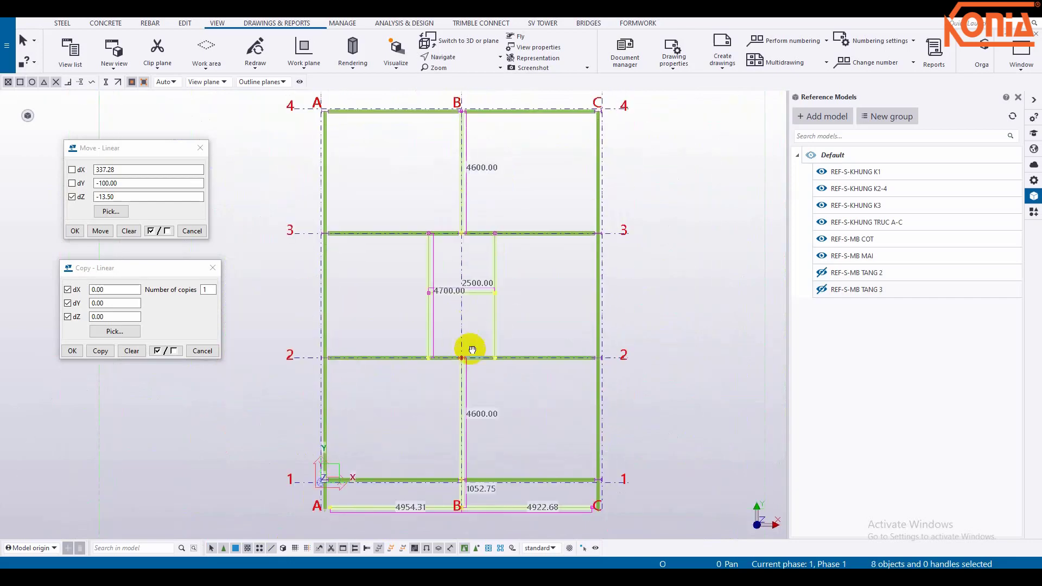
key(ctrl+p)
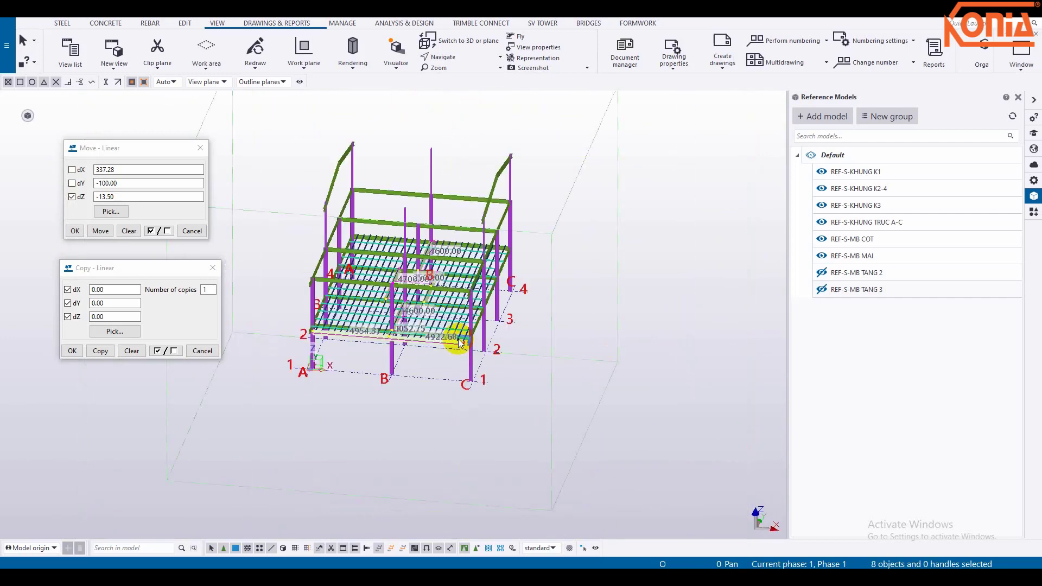
- Linear-copy the selected floor parts 3300 mm straight up (dZ 3300)
right_click(284, 229)
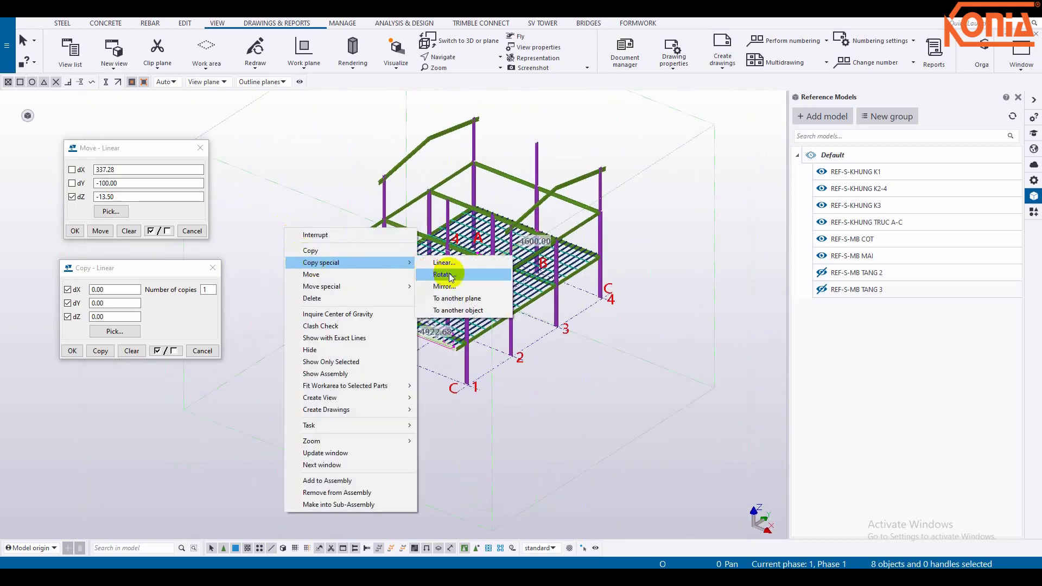
click(449, 265)
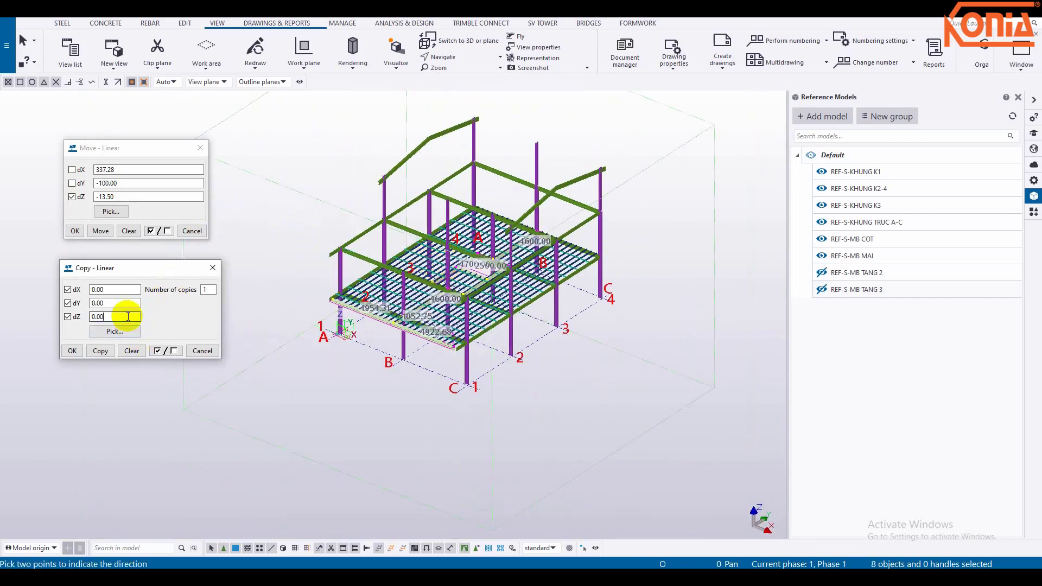
text(00)
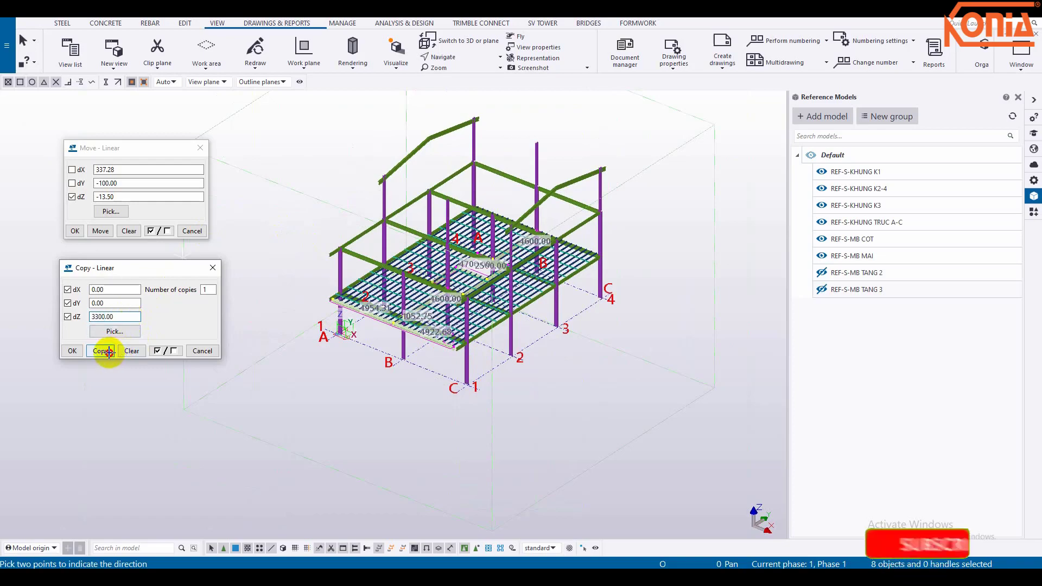
right_click(253, 284)
click(255, 288)
- Inspect the copied third-floor parts, clear the selection and return to the plan view
scroll(347, 244, up, 5)
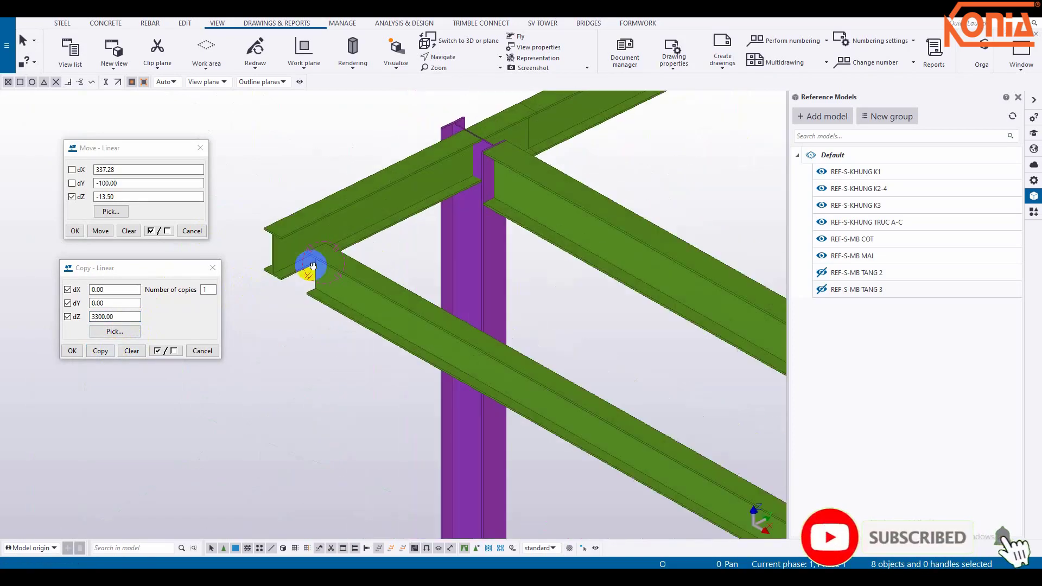
scroll(551, 257, up, 3)
scroll(543, 266, down, 10)
scroll(546, 181, up, 8)
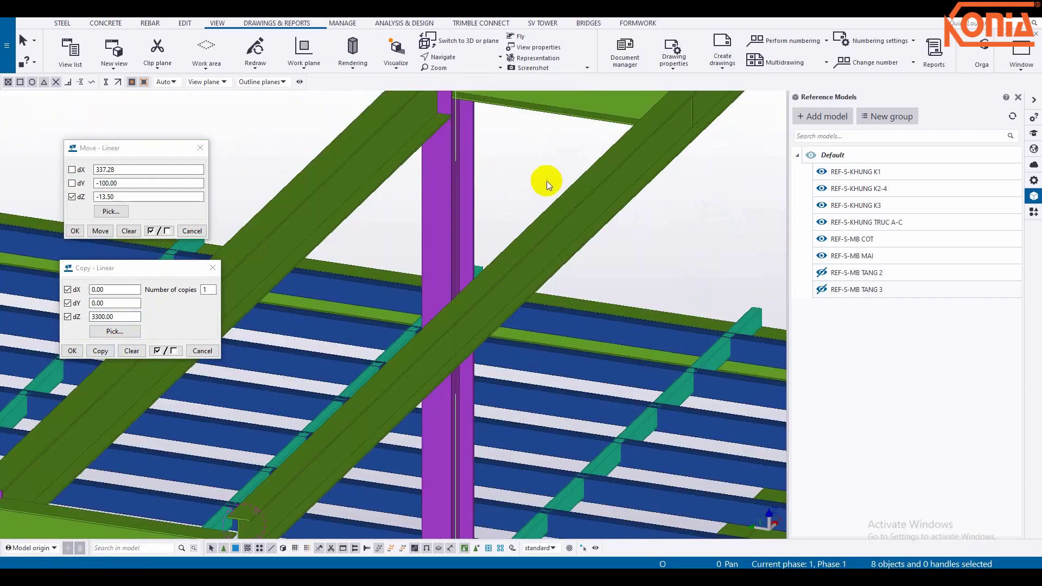
scroll(592, 269, up, 3)
scroll(435, 319, up, 3)
scroll(435, 323, down, 5)
scroll(434, 340, up, 5)
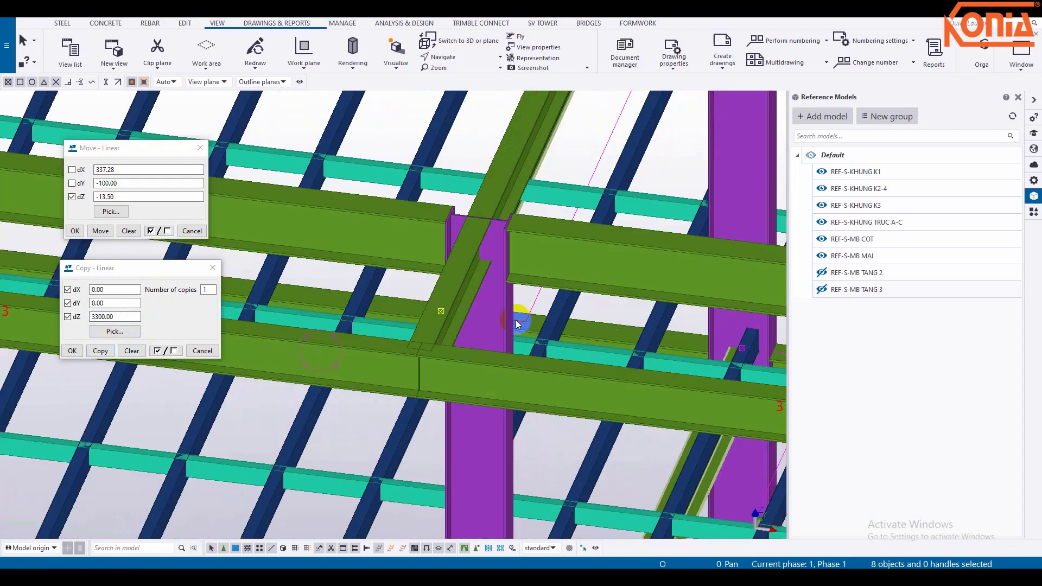
scroll(459, 352, up, 2)
scroll(403, 342, up, 2)
scroll(403, 342, down, 5)
scroll(411, 377, down, 3)
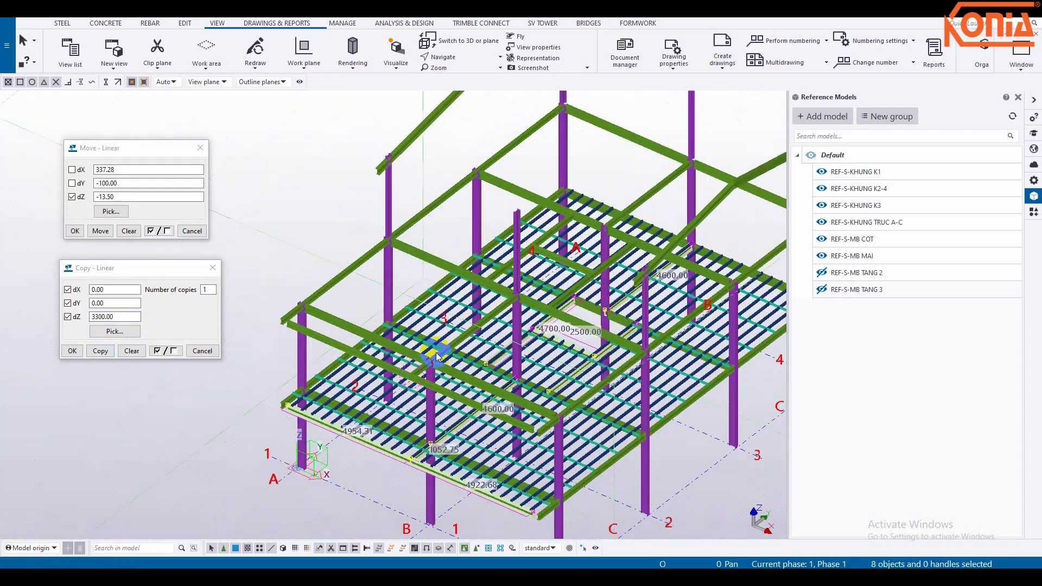
click(385, 308)
key(ctrl+p)
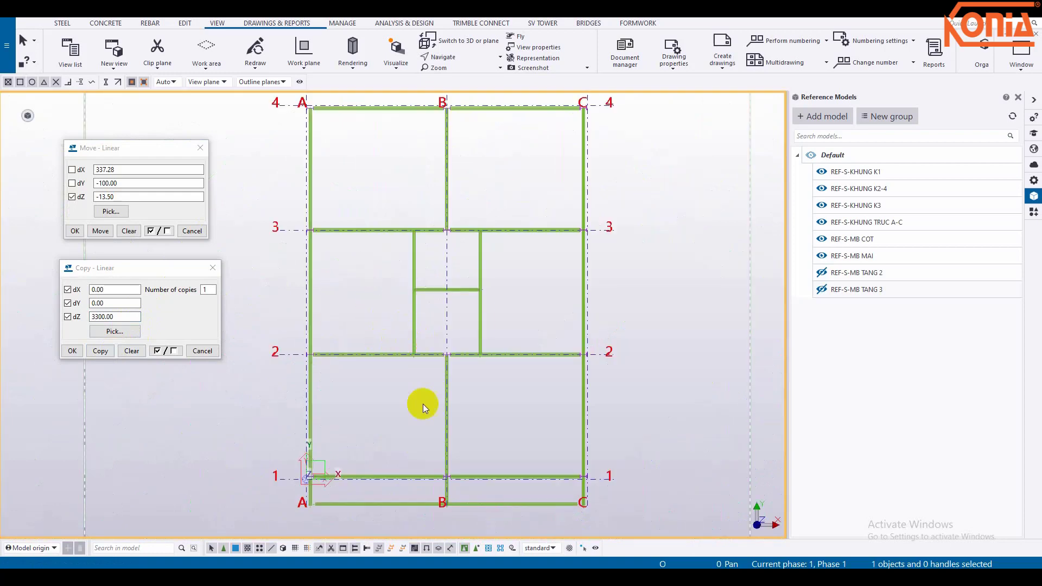
right_click(366, 308)
click(397, 370)
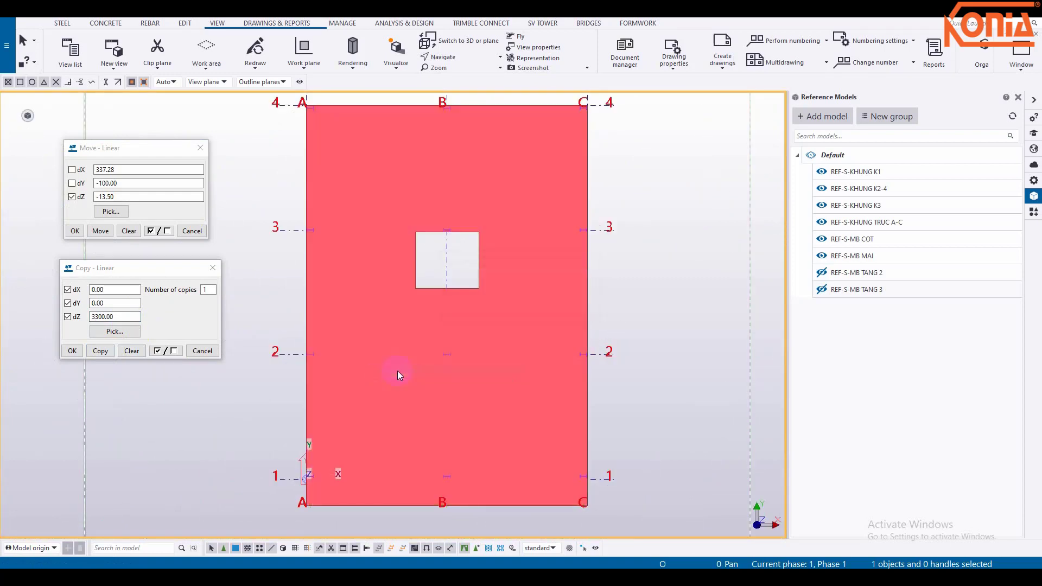
click(404, 310)
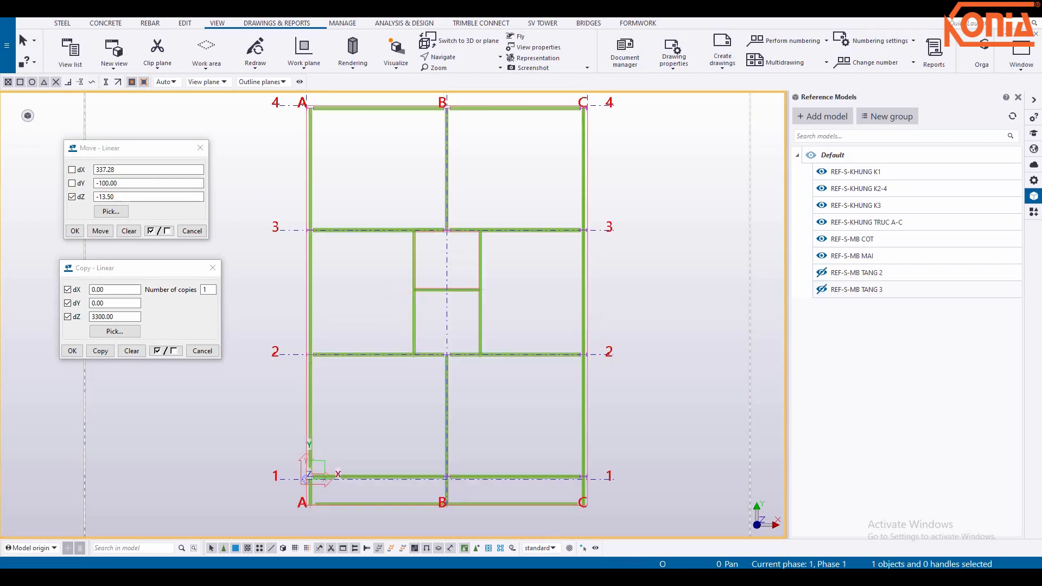
- Pan to the bays between grids 2 and 4 and turn on REF-S-MB TANG 3 visibility
middle_drag(373, 319, 375, 378)
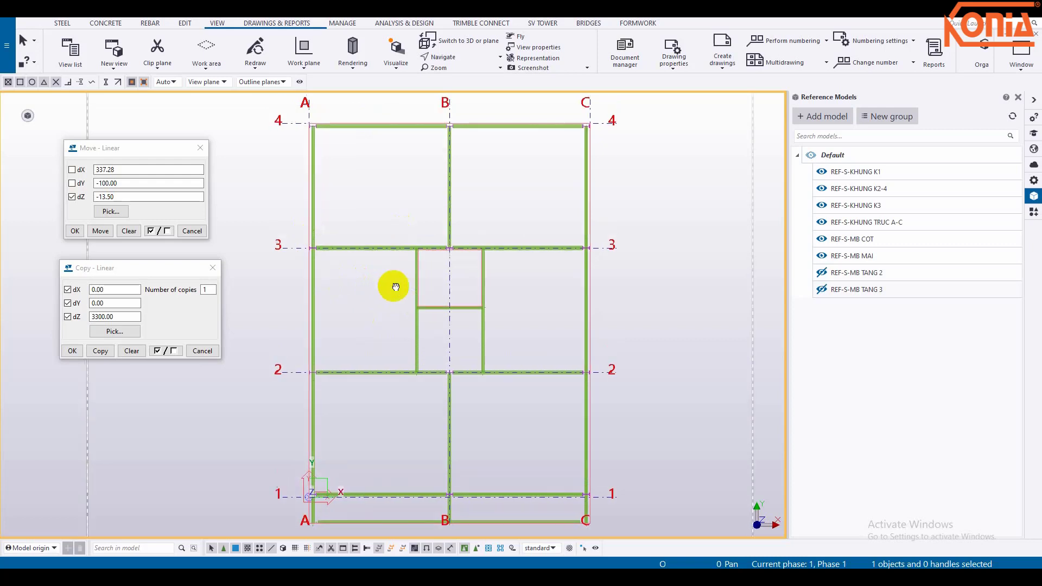
scroll(470, 292, up, 2)
middle_drag(508, 228, 504, 319)
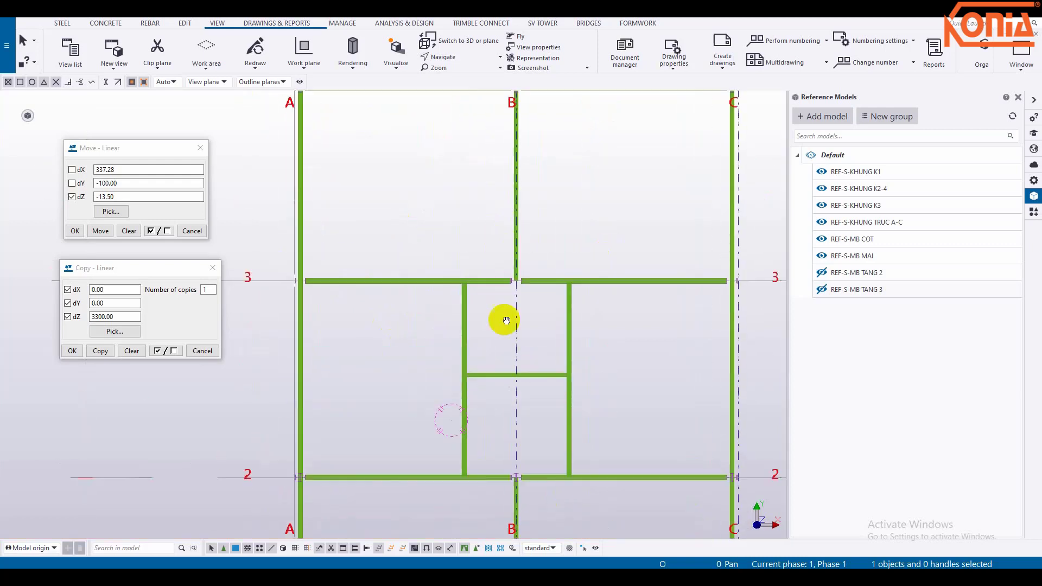
right_click(436, 210)
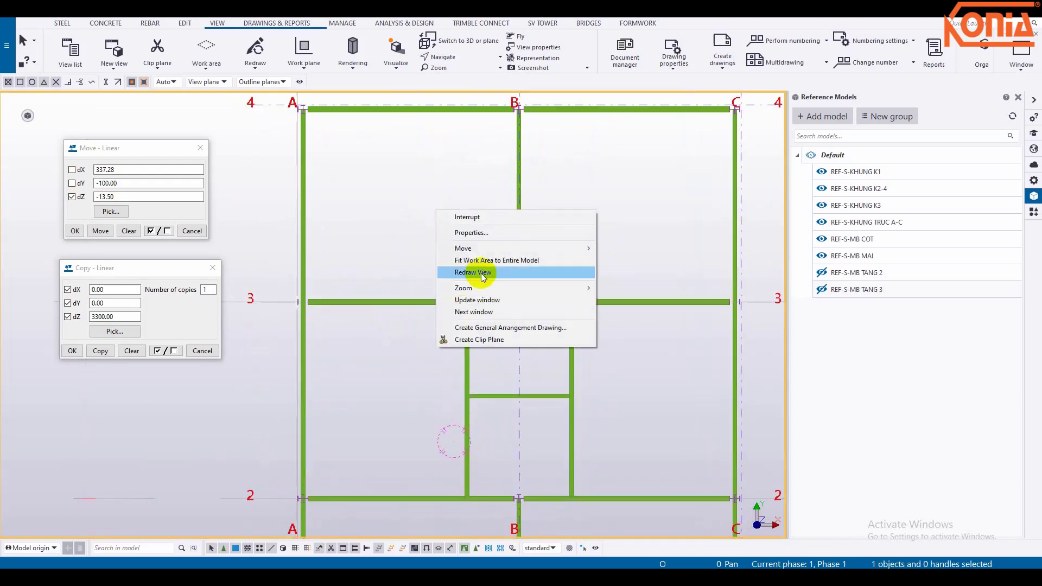
click(822, 295)
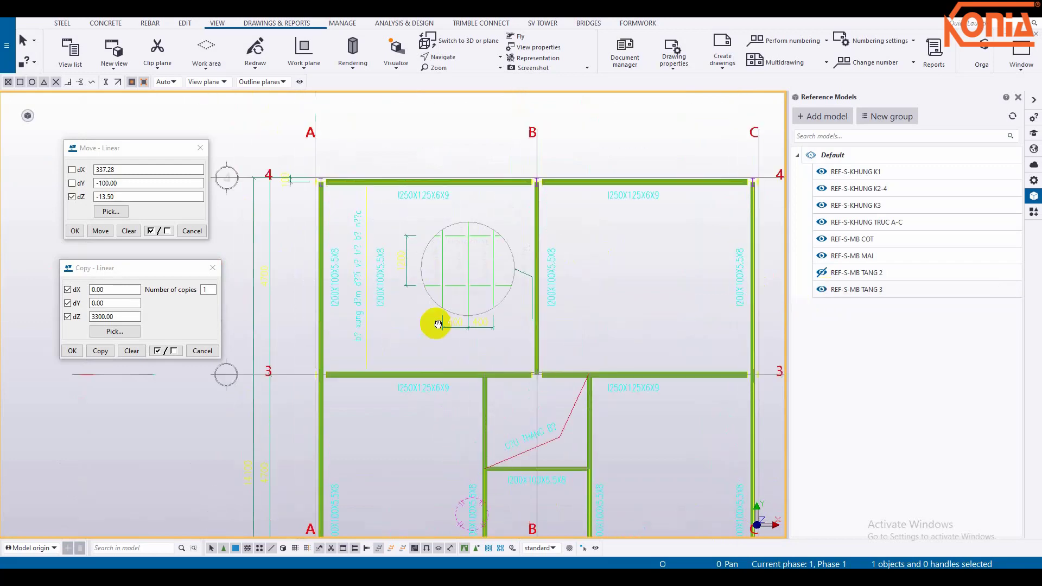
scroll(369, 225, up, 3)
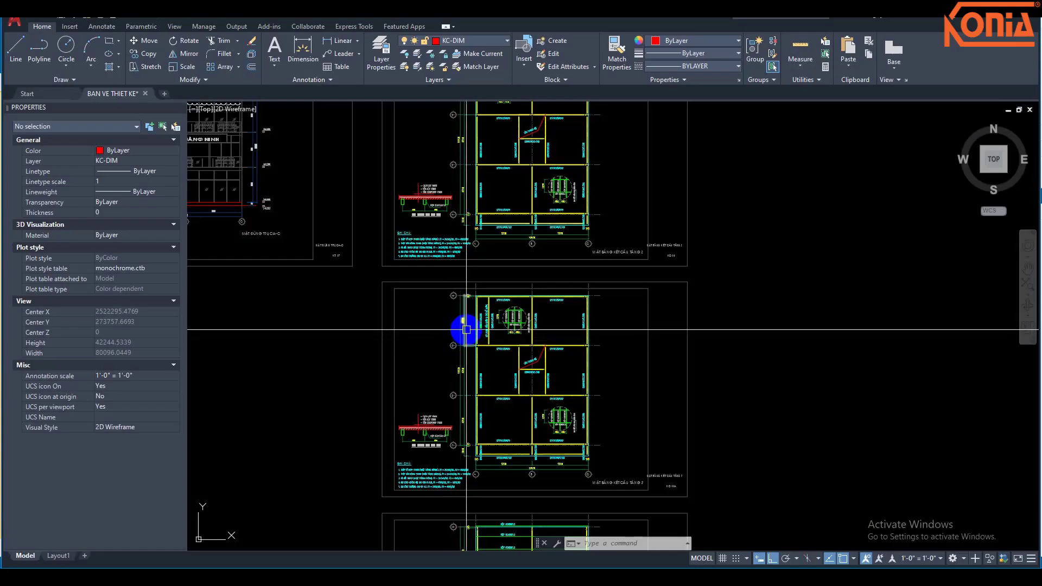
scroll(467, 332, up, 2)
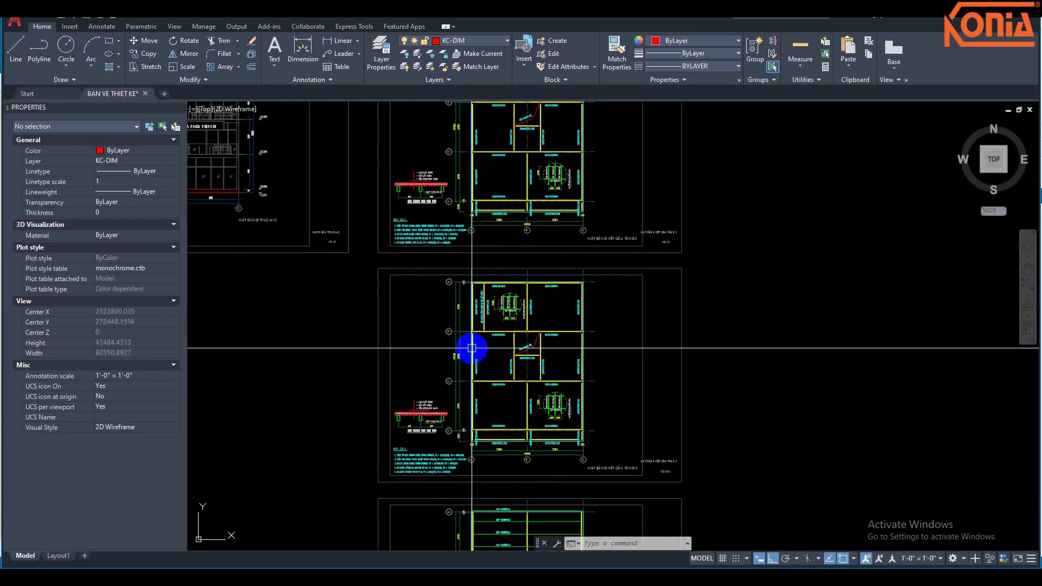
scroll(472, 348, up, 3)
scroll(489, 315, up, 2)
scroll(491, 331, up, 1)
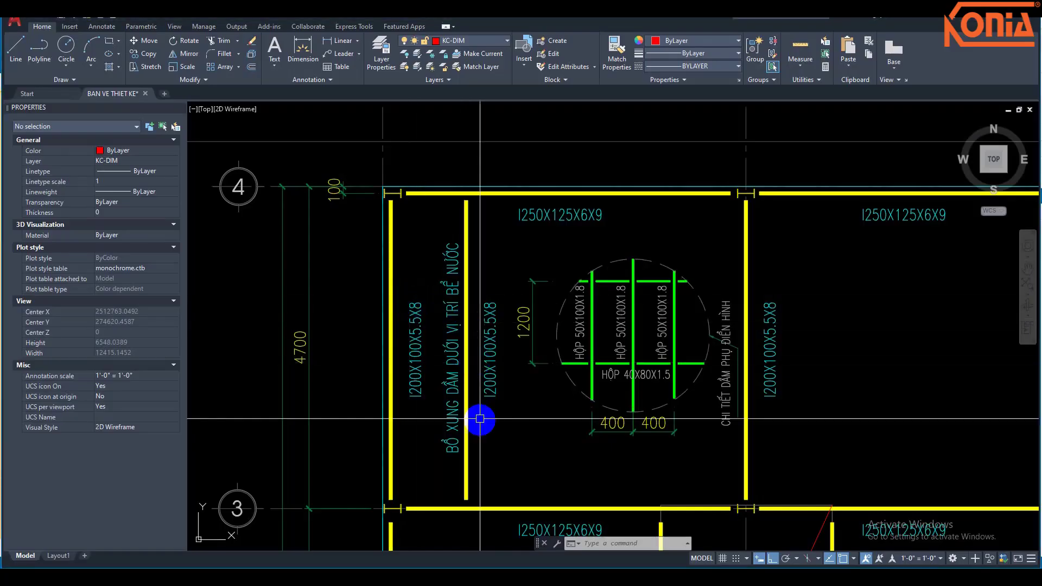
scroll(480, 419, down, 3)
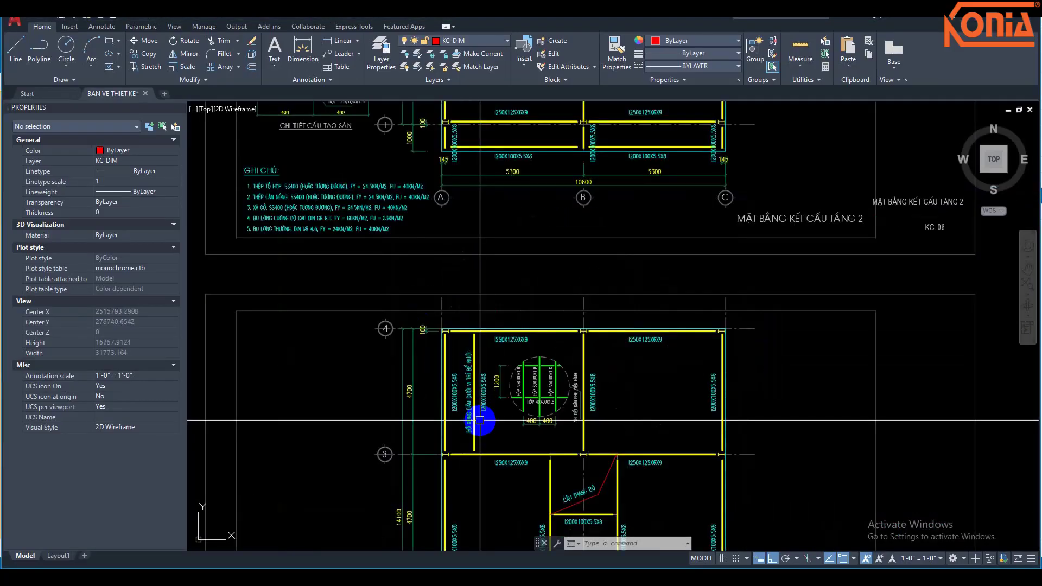
scroll(480, 420, up, 3)
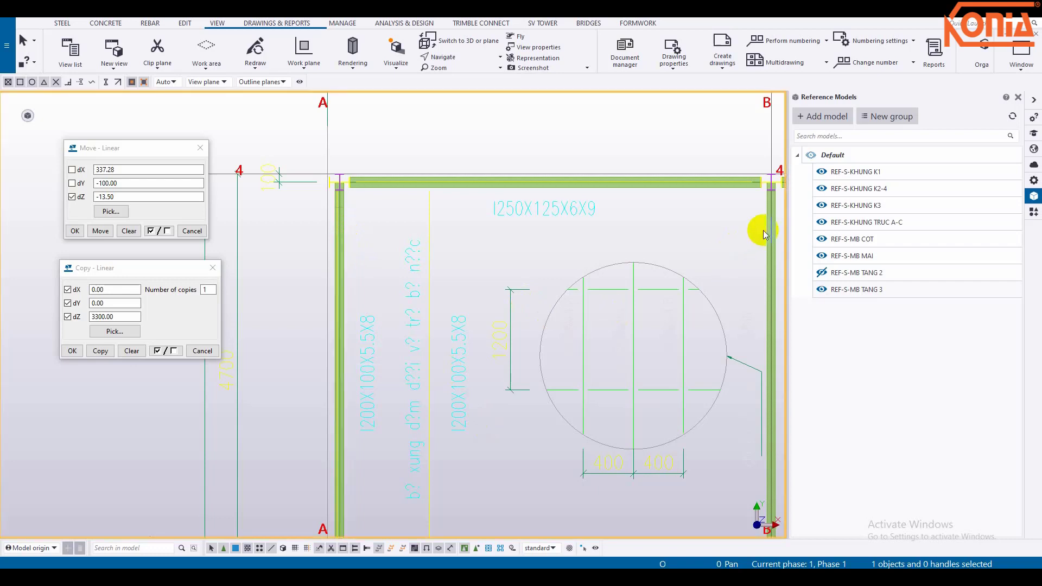
- Clear the Copy - Linear offsets and pick the B/4 beam corner and beam end as direction
click(129, 230)
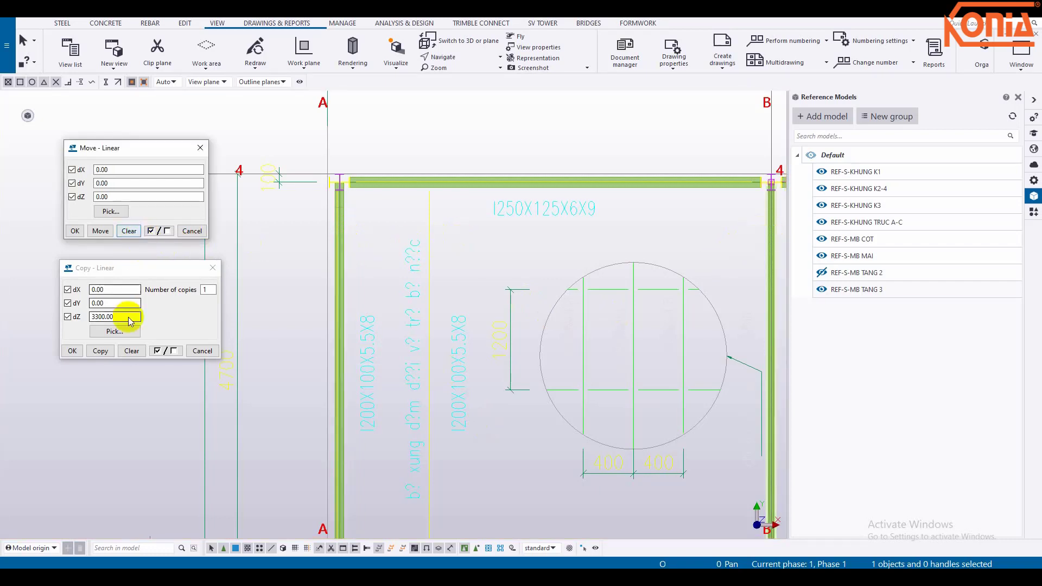
click(129, 349)
click(125, 331)
scroll(756, 174, up, 2)
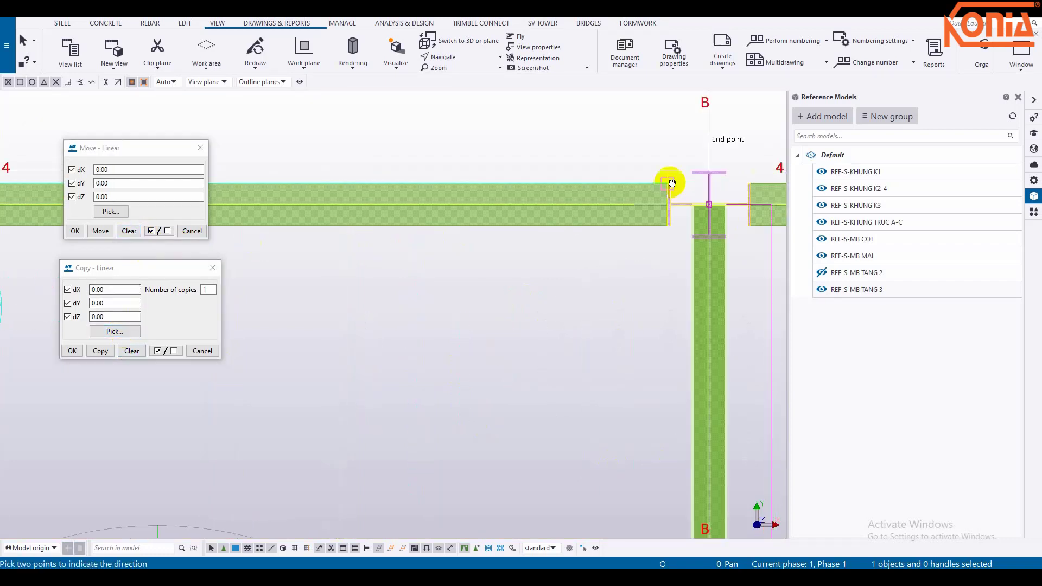
scroll(668, 181, up, 2)
scroll(545, 175, up, 2)
click(530, 217)
scroll(702, 256, down, 3)
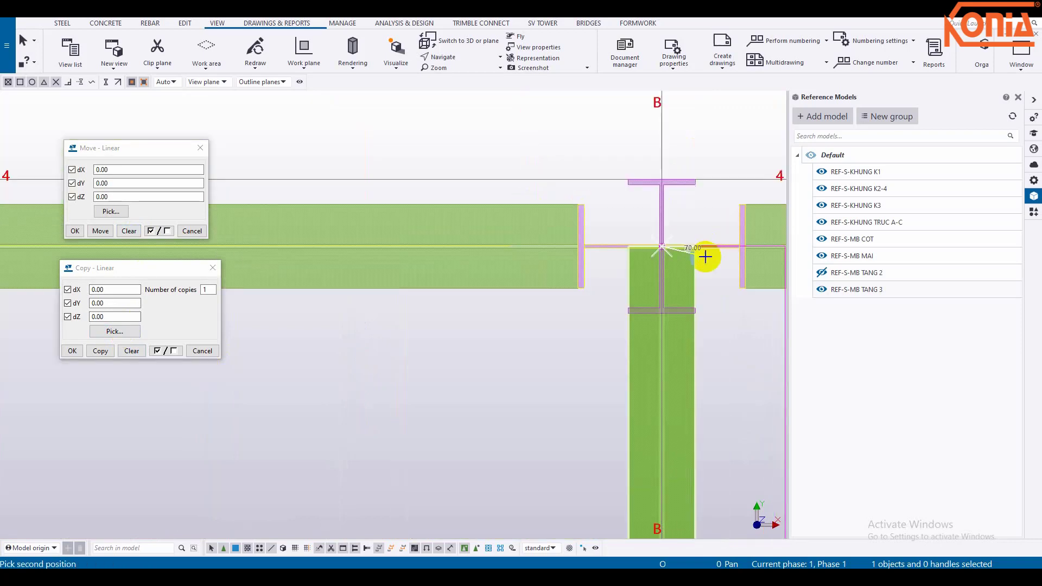
scroll(563, 284, down, 2)
scroll(521, 269, up, 3)
scroll(521, 270, up, 5)
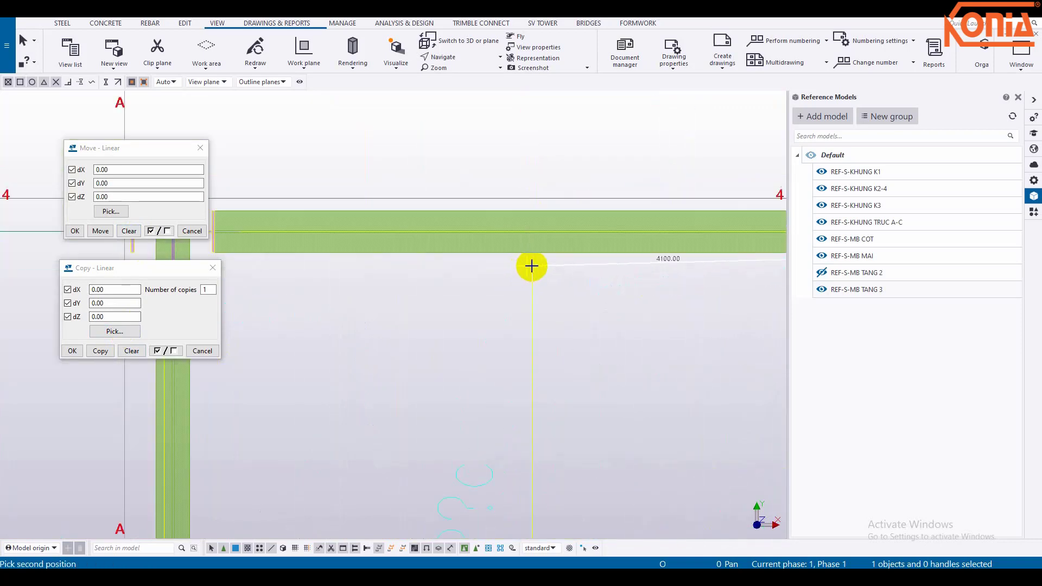
scroll(531, 266, up, 4)
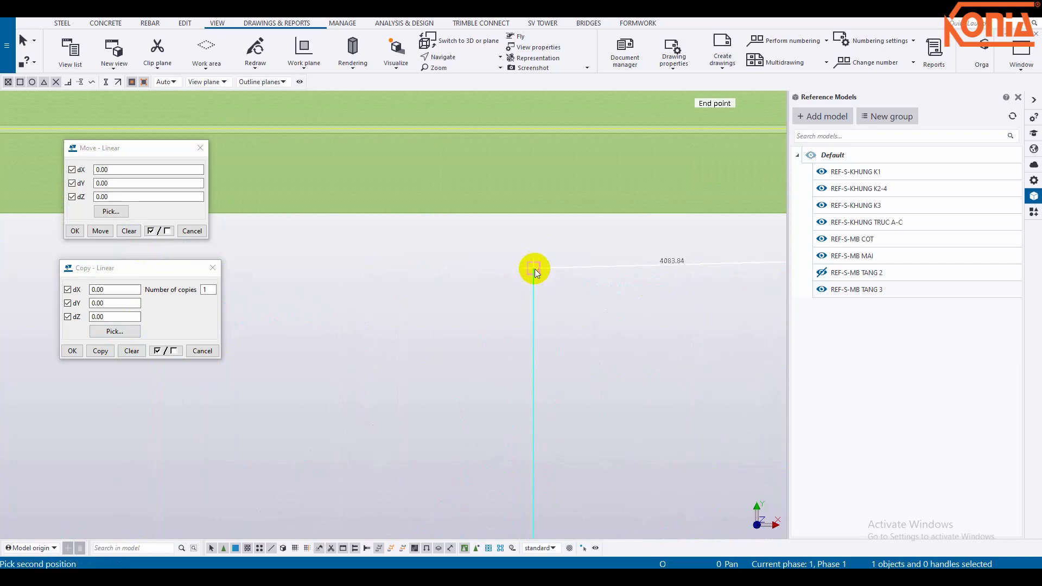
click(535, 272)
- Exclude dY and dZ, set dX to -4080 and copy the beam toward grid A
click(78, 306)
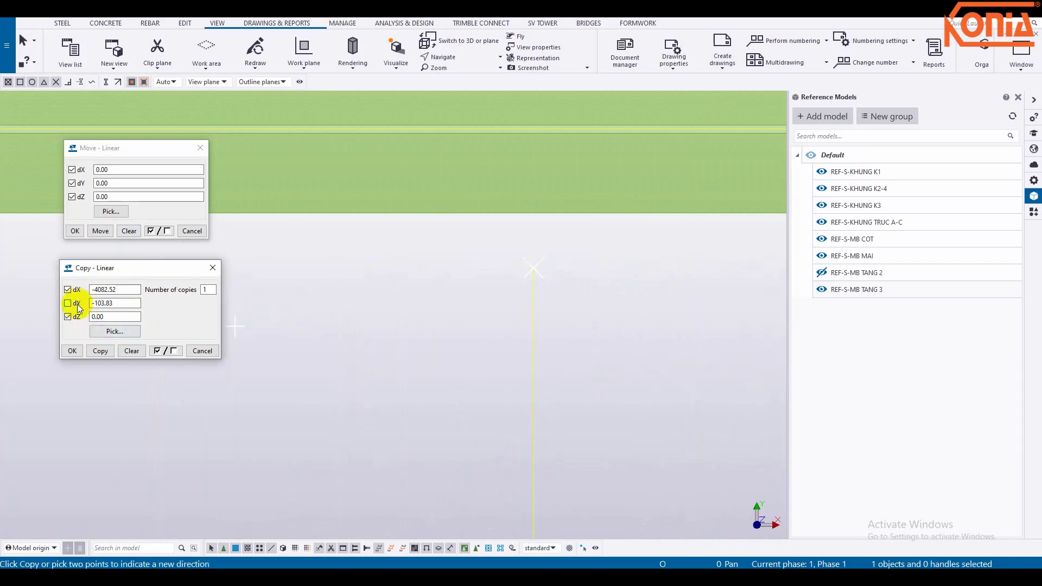
drag(103, 293, 144, 292)
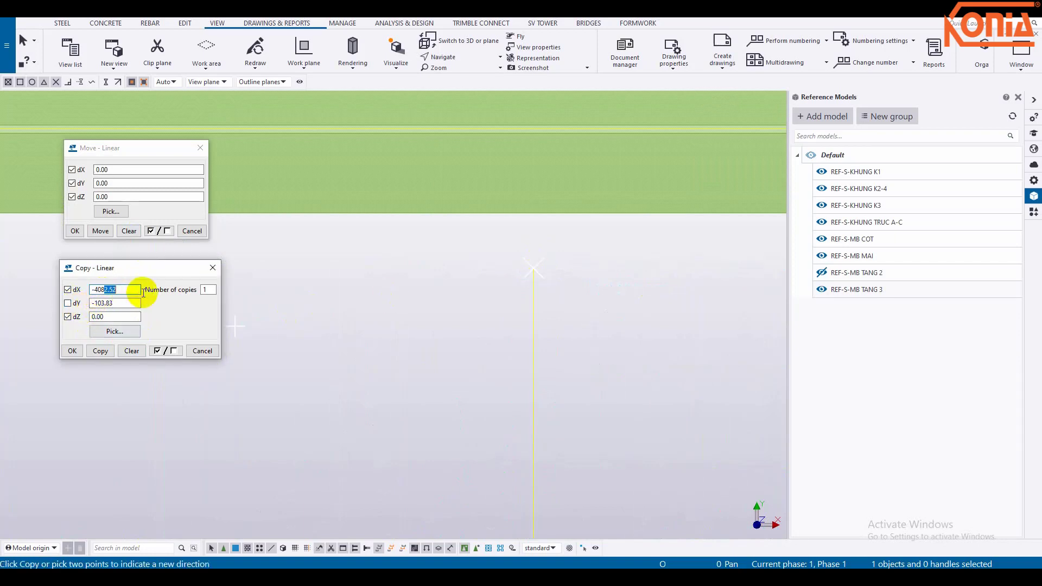
click(81, 320)
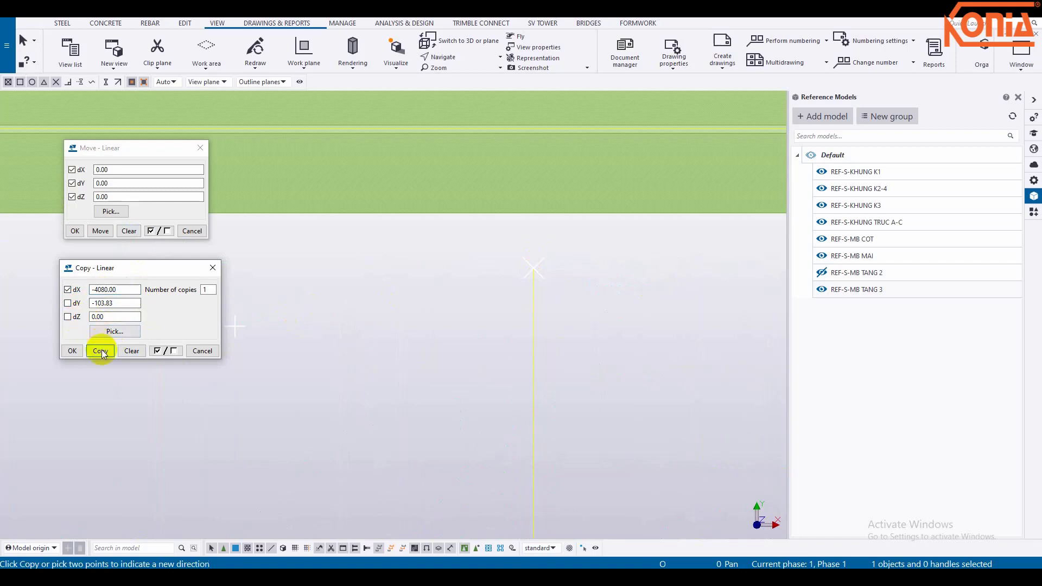
click(101, 350)
scroll(518, 293, down, 5)
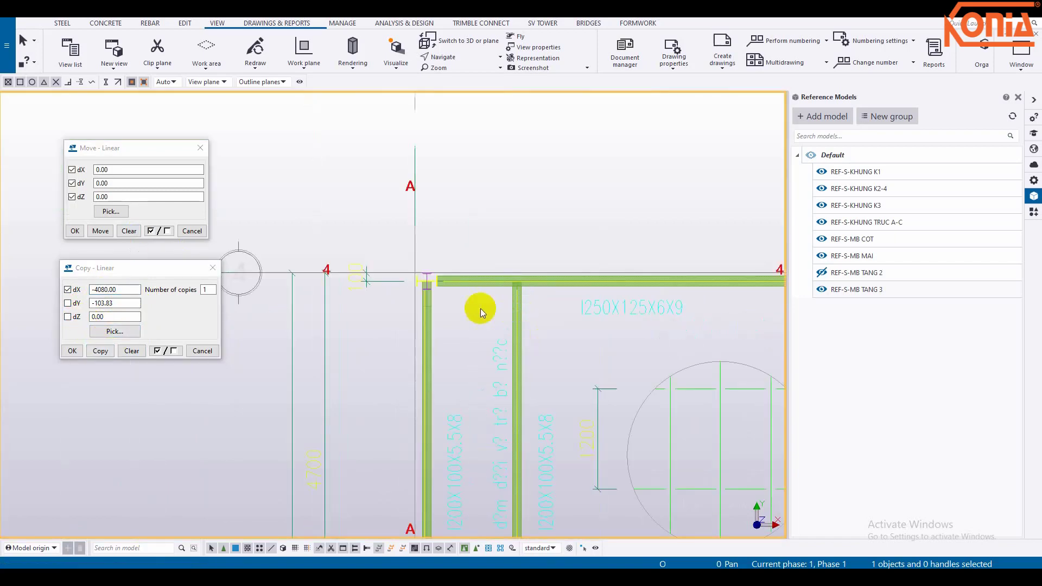
- Choose an option from the canvas right-click menu and pan the plan view upward
scroll(480, 308, down, 3)
scroll(468, 343, down, 2)
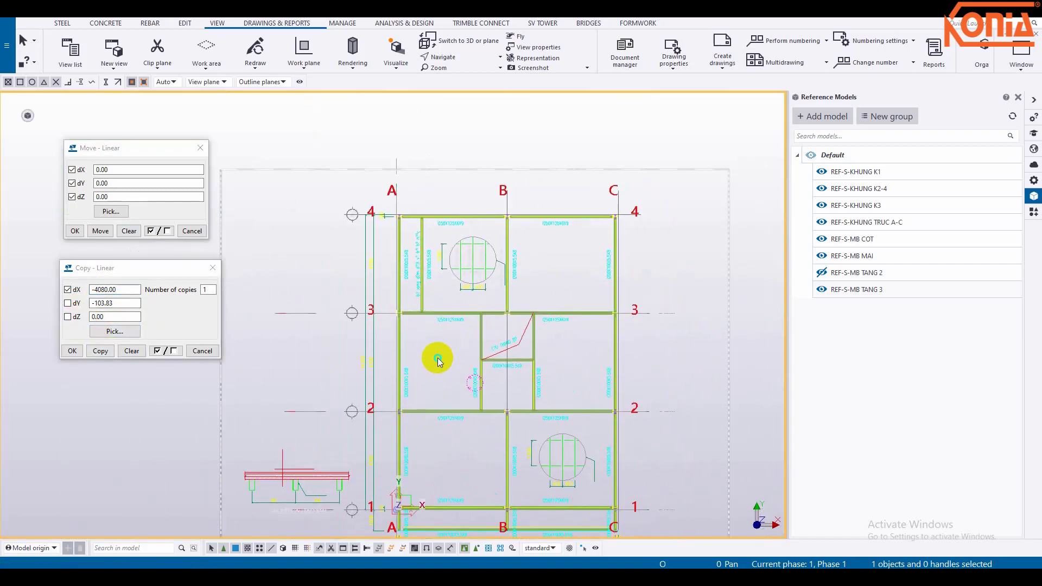
right_click(438, 362)
click(442, 412)
middle_drag(458, 387, 452, 275)
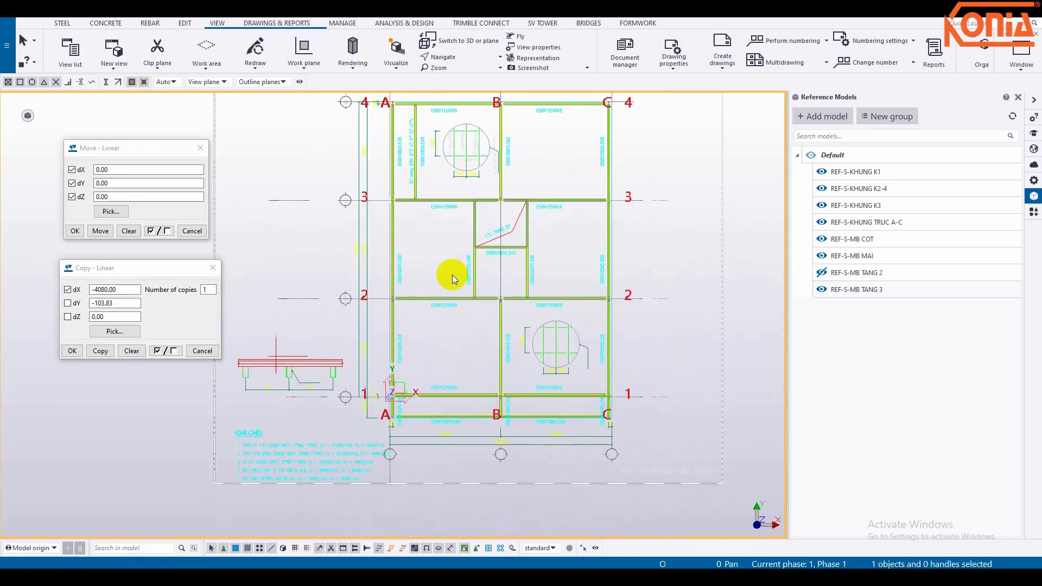
- Check the frame in 3D from a near-front orbit, then select the floor slab in plan
key(ctrl+p)
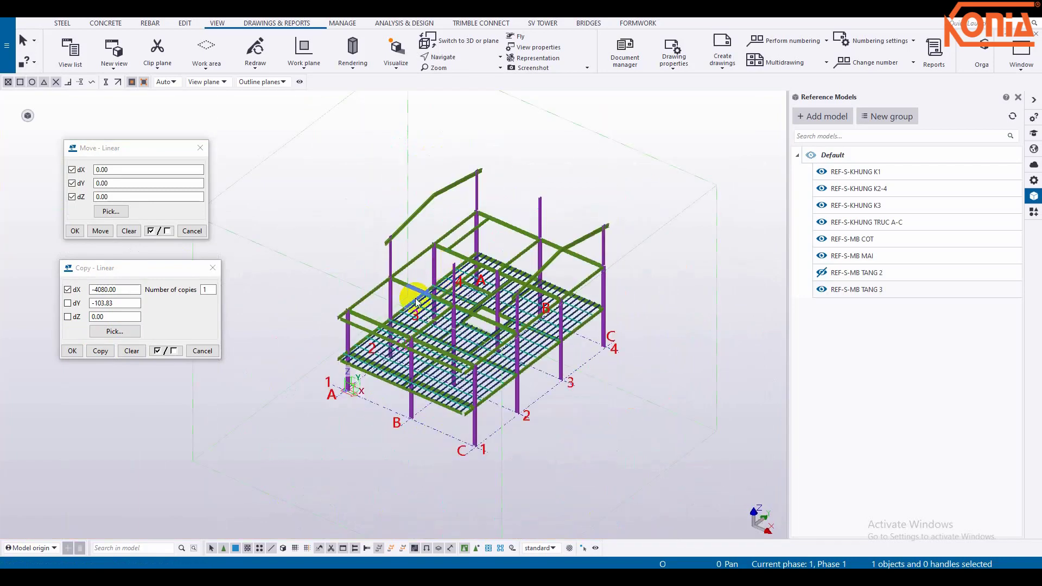
key(ctrl+p)
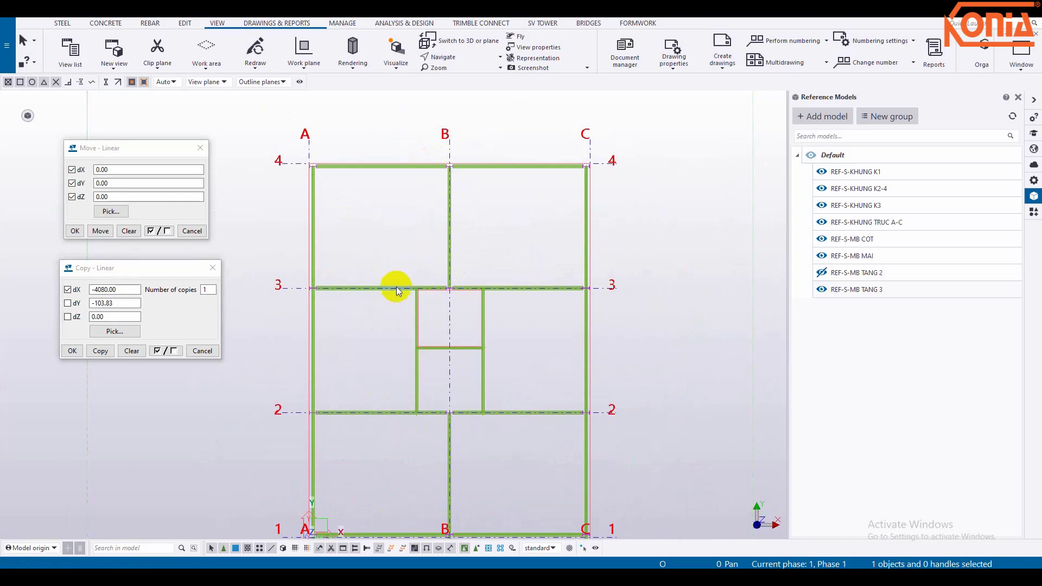
key(ctrl+p)
scroll(395, 291, up, 3)
mouse_move(396, 339)
ctrl+middle_down()
mouse_move(442, 268)
mouse_move(410, 350)
mouse_move(363, 344)
ctrl+middle_up()
scroll(415, 326, up, 3)
key(ctrl+p)
click(380, 298)
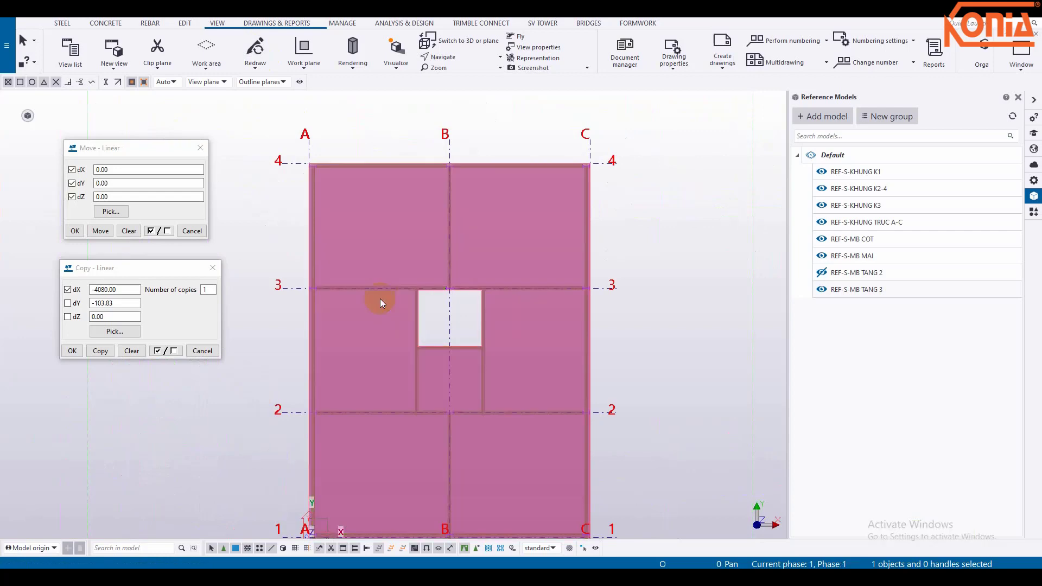
- Set the Plan +3.300 view to show the joists instead of the deck slab, zoomed to grids A–C
double_click(713, 172)
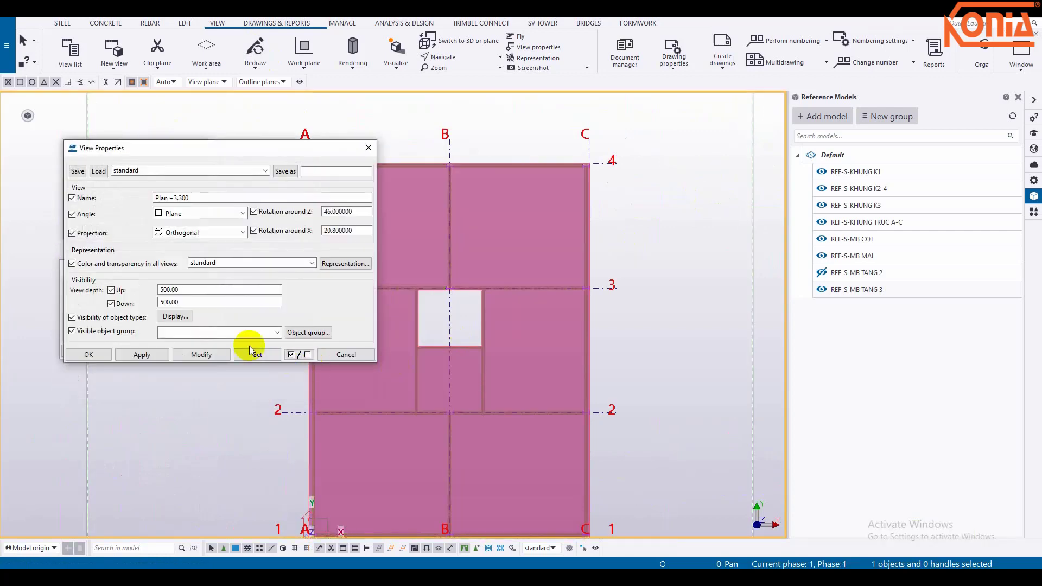
click(224, 354)
click(342, 355)
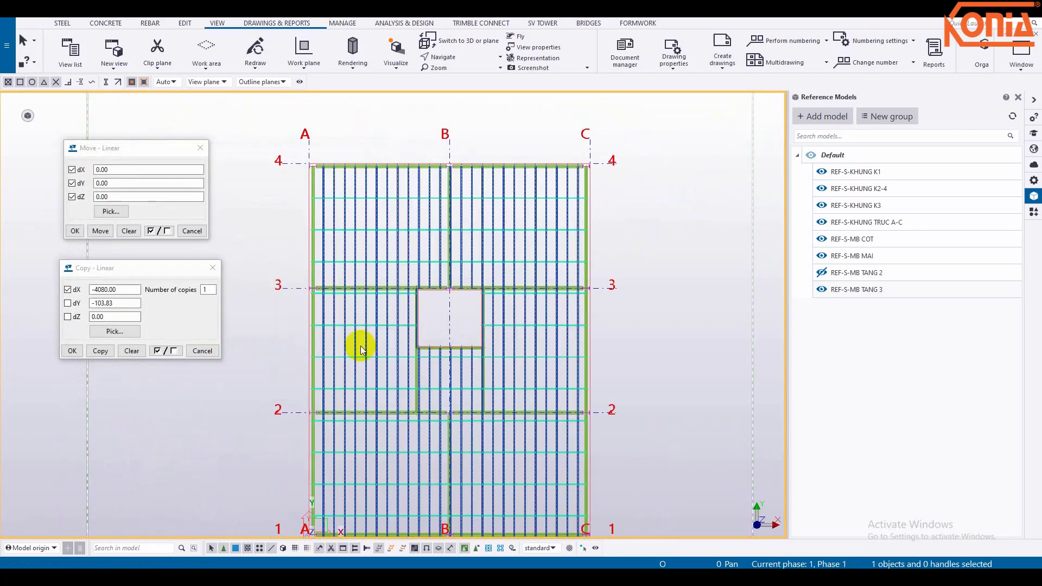
scroll(394, 303, up, 3)
scroll(419, 365, down, 1)
scroll(380, 337, down, 1)
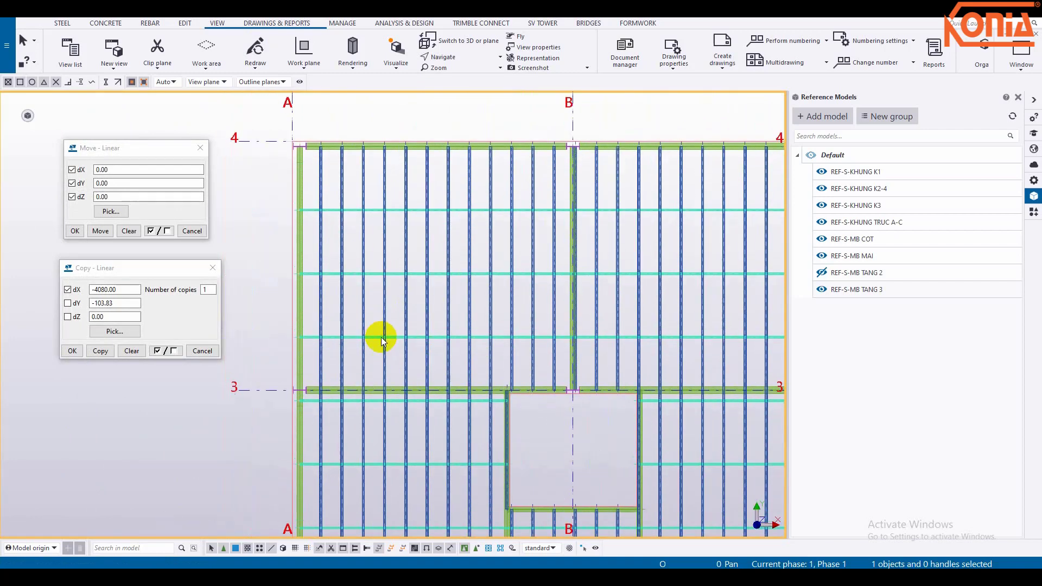
scroll(409, 291, down, 2)
scroll(411, 329, down, 1)
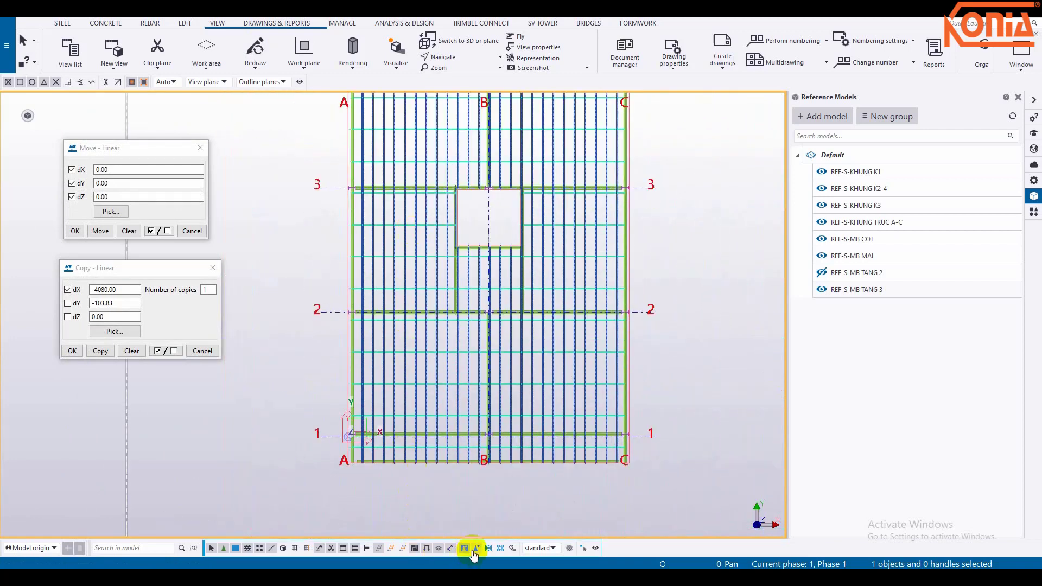
- Add a Part Profile Equals condition row to the object group selection filter
click(570, 548)
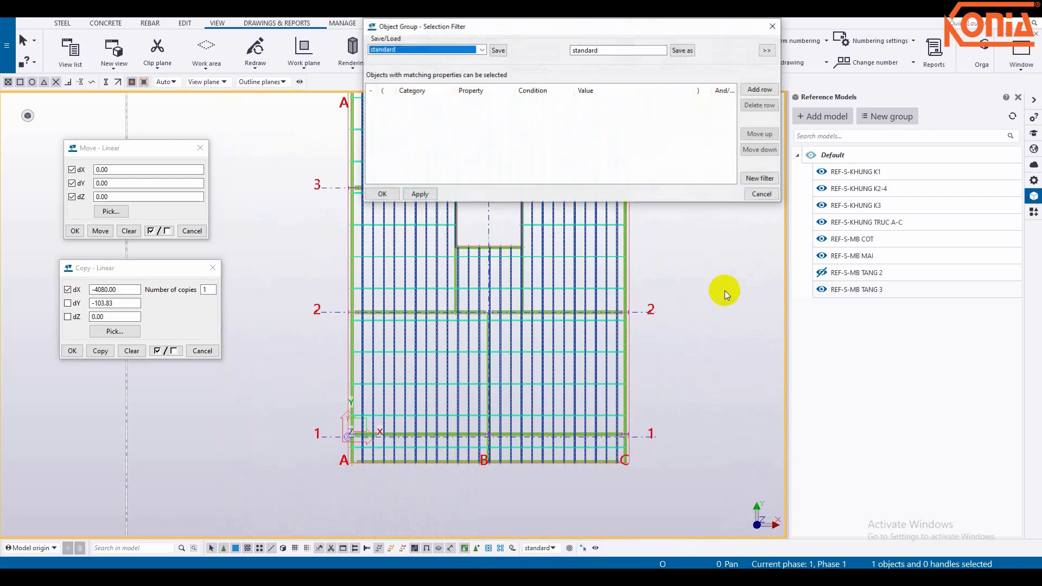
click(760, 90)
click(496, 103)
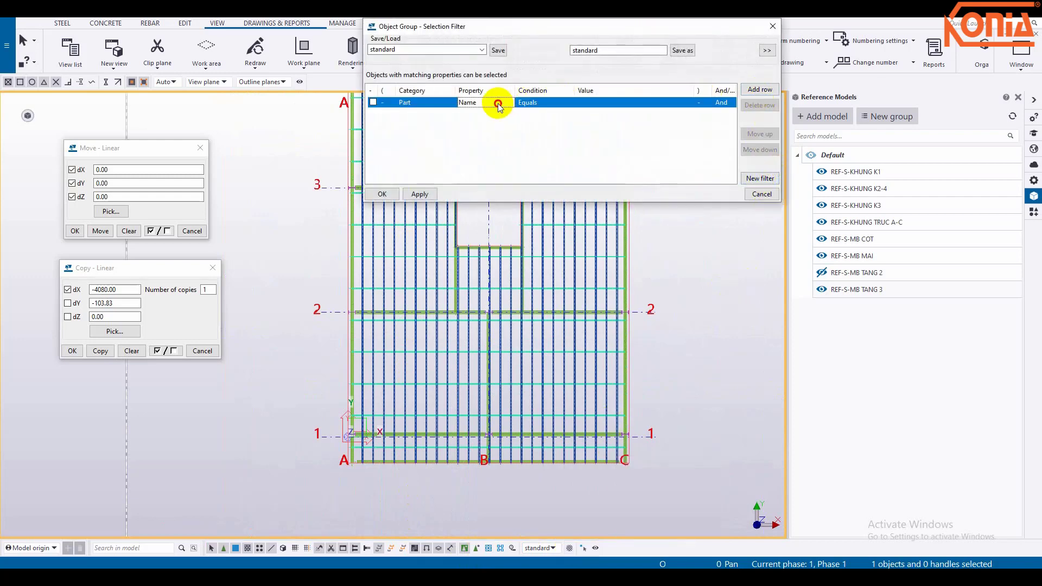
click(478, 123)
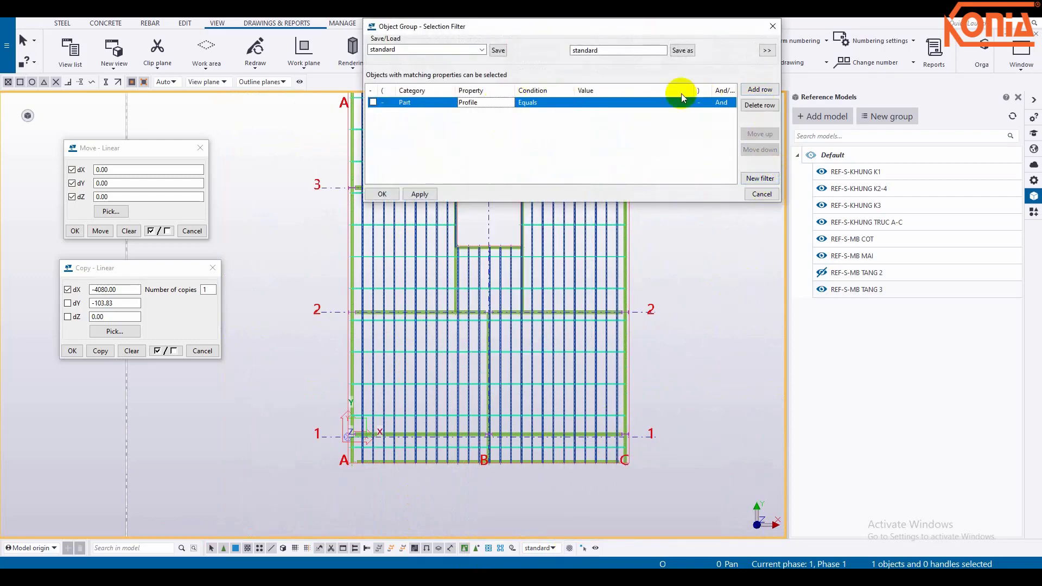
click(682, 105)
click(688, 103)
click(682, 114)
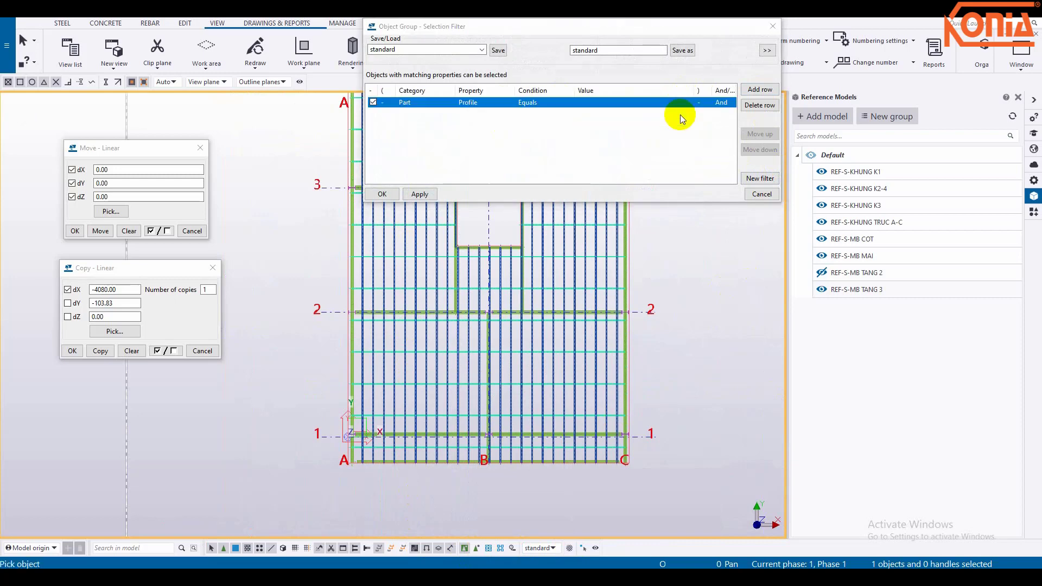
- Fill in profiles RHS100*50*1.8 and RHS80*40*1.5 from the model, apply, and limit picking to parts
click(688, 103)
click(674, 121)
scroll(581, 220, up, 5)
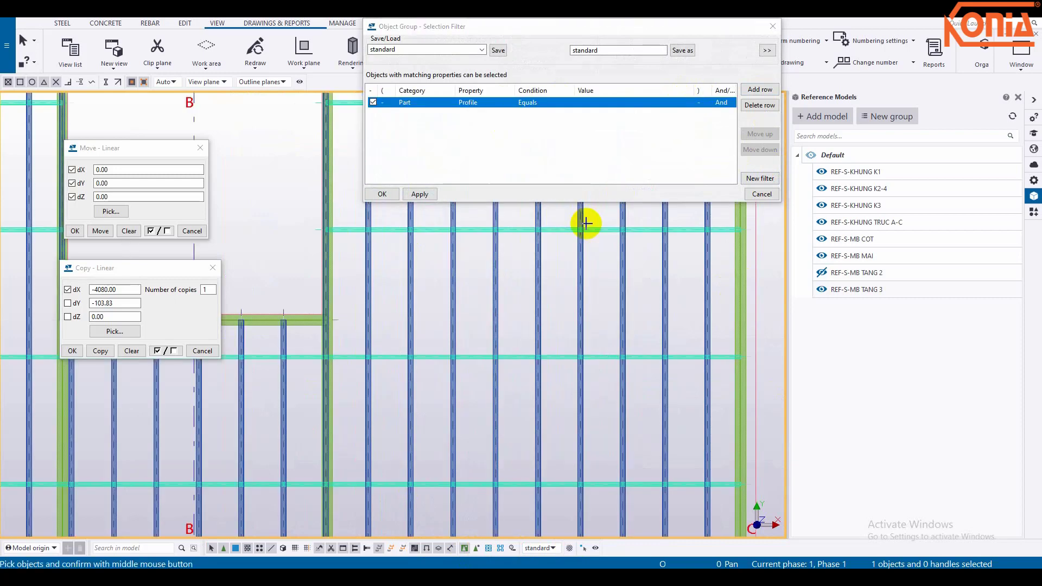
scroll(581, 221, up, 3)
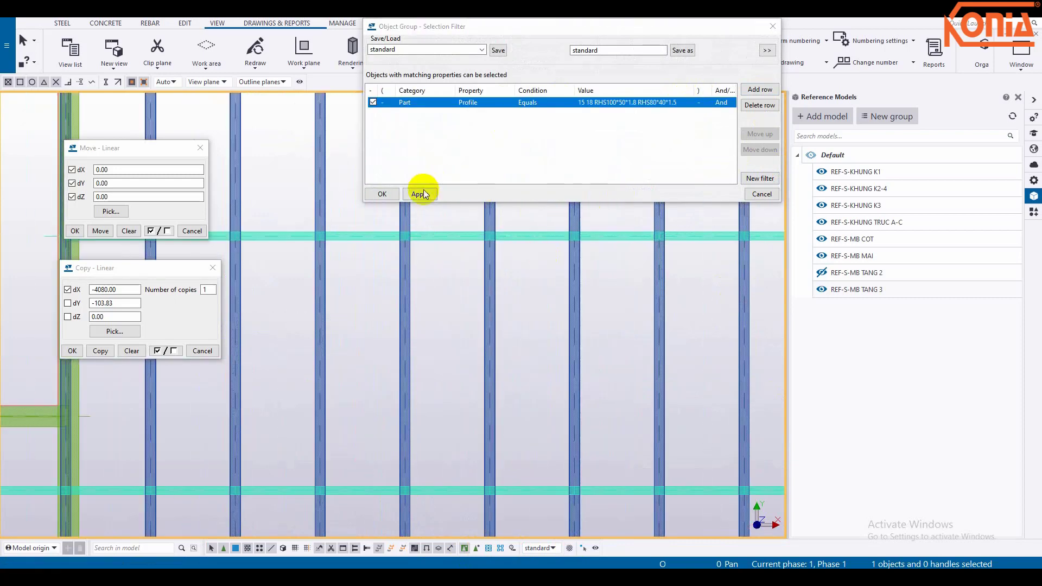
click(382, 194)
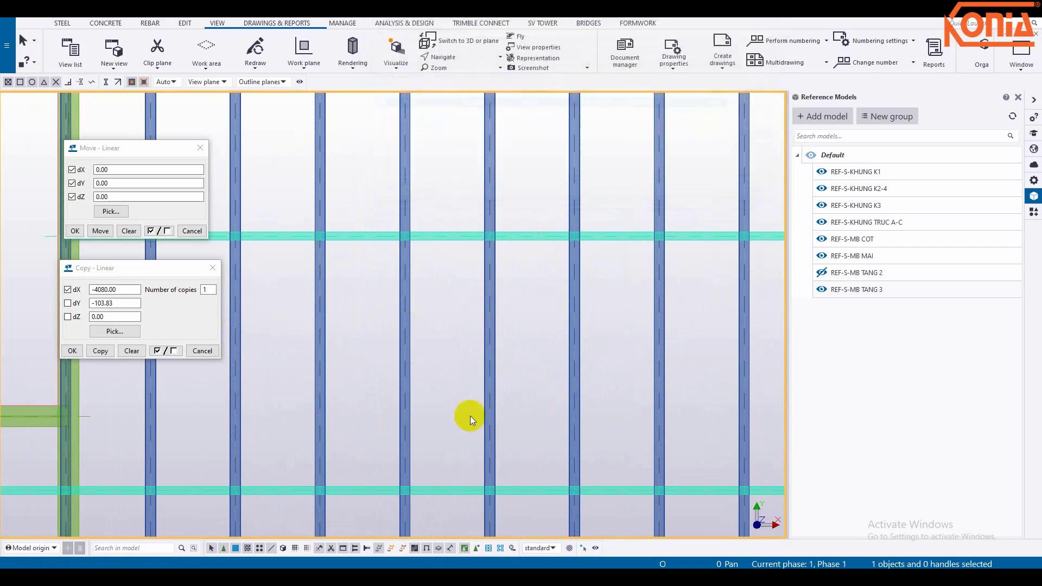
click(478, 549)
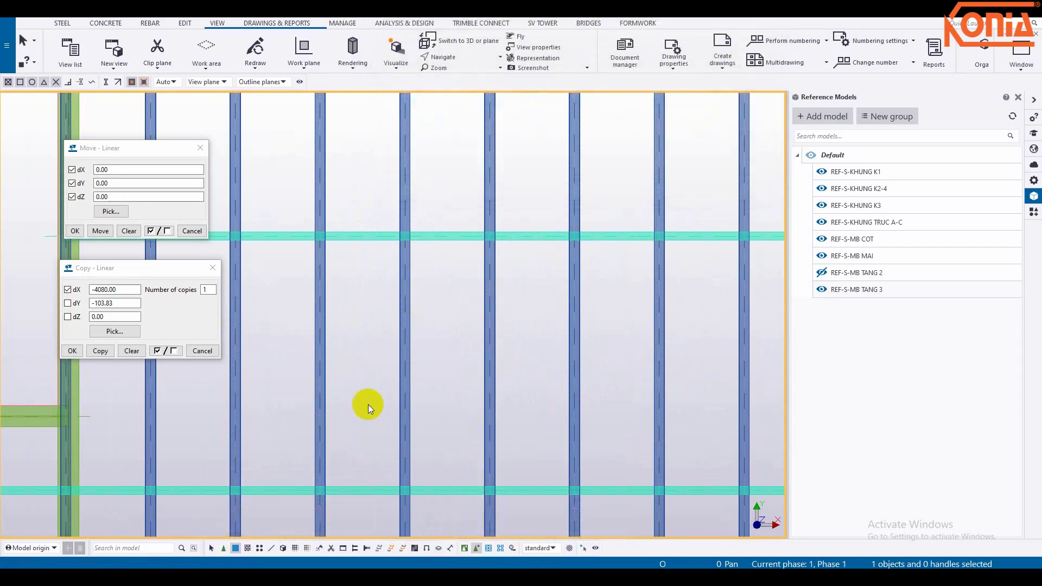
- Box-select all 334 filtered joist and purlin members across the floor plan
scroll(368, 405, down, 5)
scroll(507, 280, down, 3)
drag(346, 143, 614, 465)
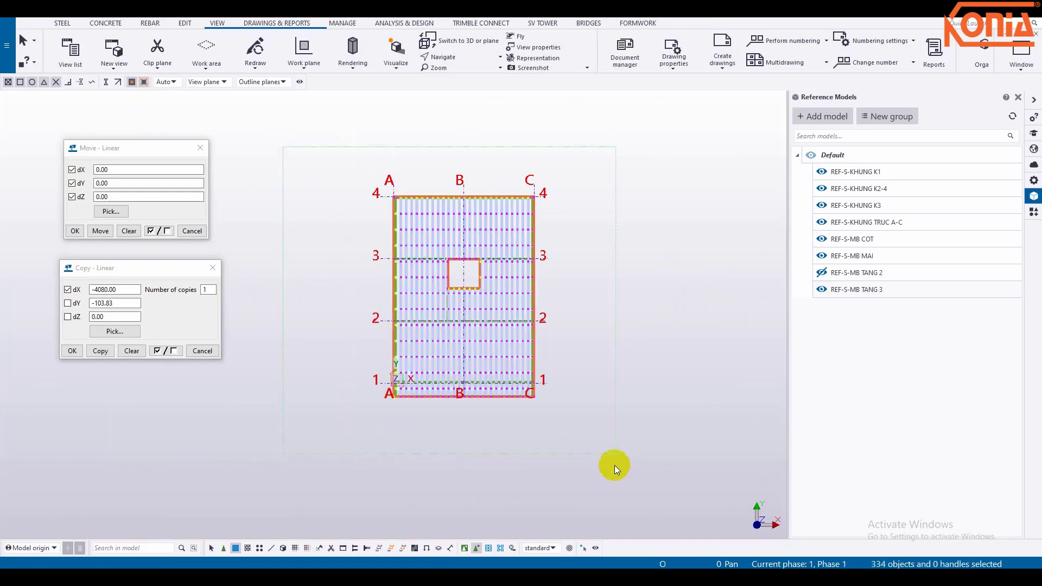
scroll(524, 388, up, 3)
click(627, 349)
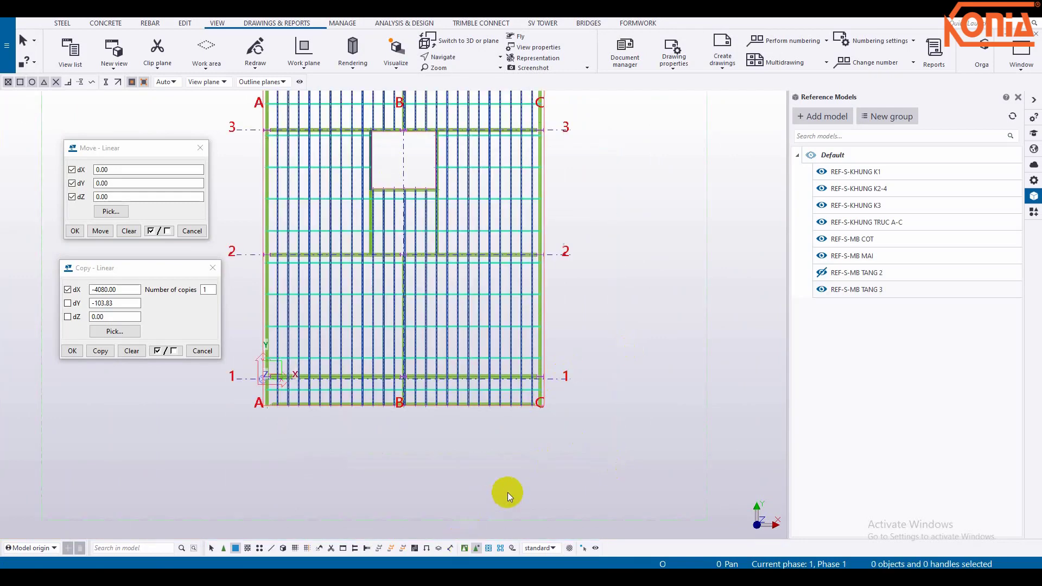
click(247, 43)
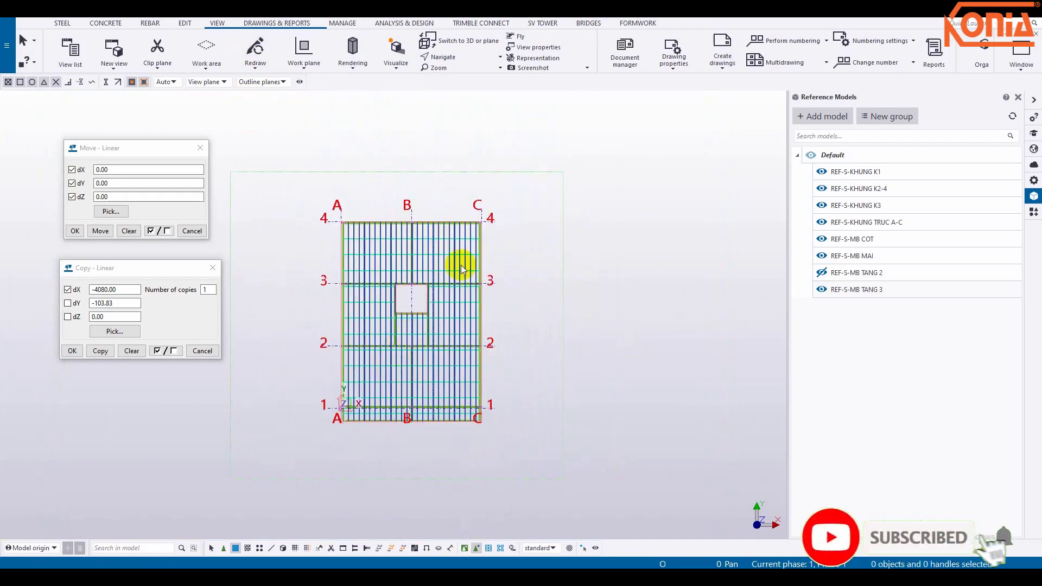
drag(542, 140, 304, 448)
scroll(356, 413, up, 5)
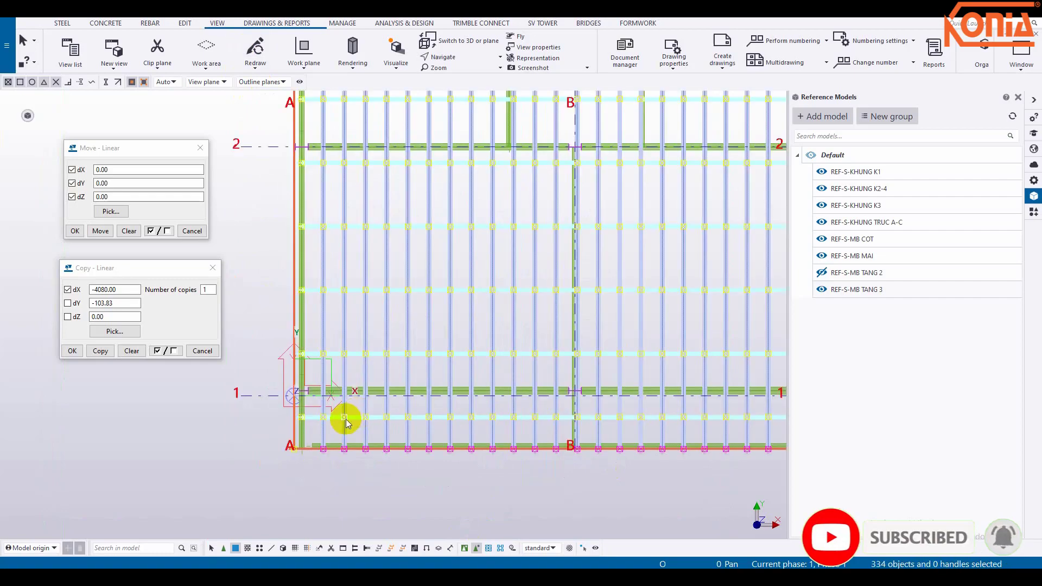
scroll(347, 418, down, 5)
- Switch to a 3D view with Ctrl+P and zoom in on the slab edge
key(ctrl+p)
scroll(370, 349, up, 3)
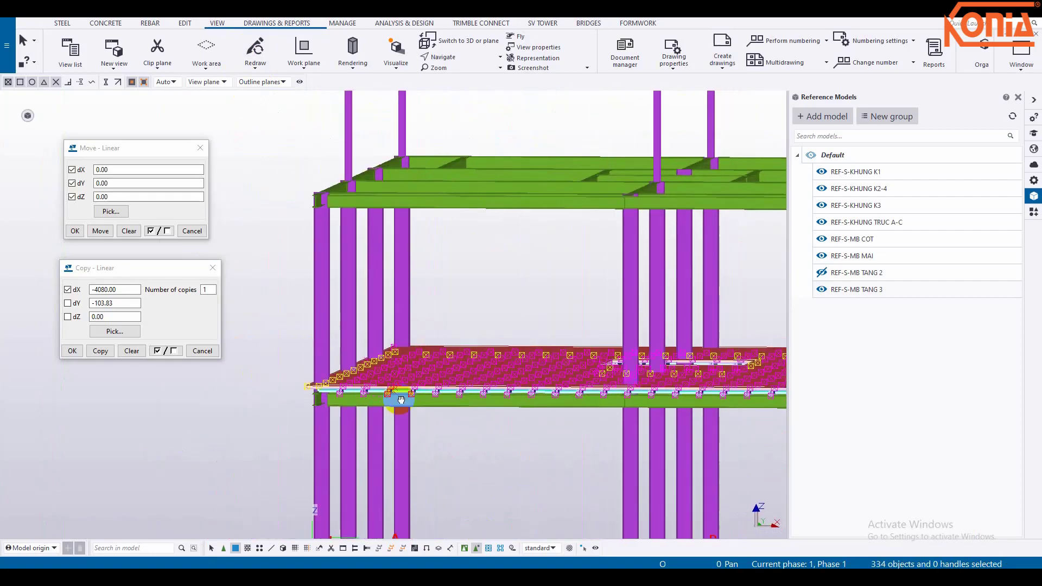
scroll(369, 370, up, 3)
scroll(367, 391, up, 2)
scroll(364, 414, up, 2)
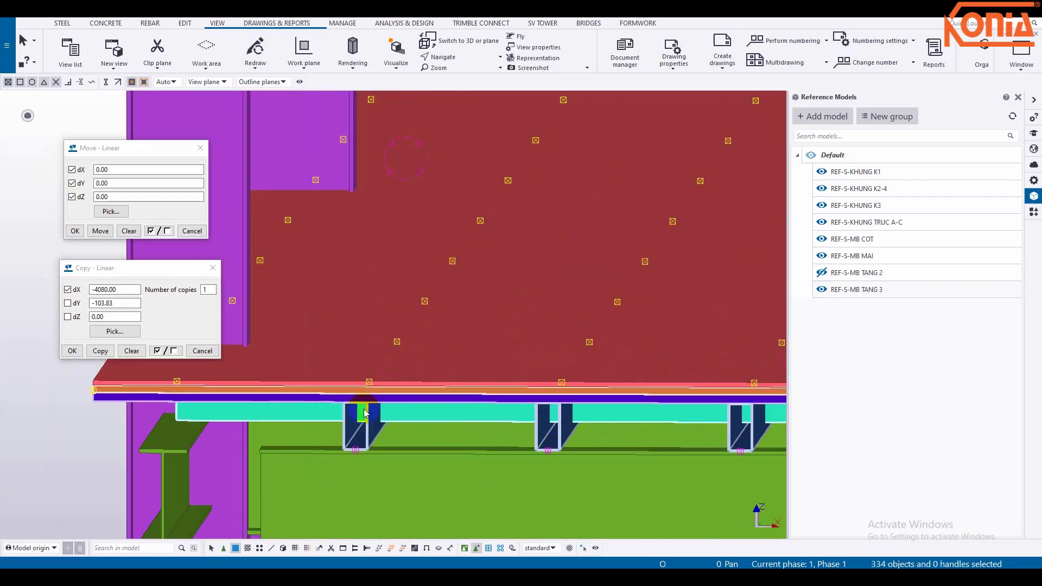
scroll(365, 413, down, 3)
scroll(379, 364, down, 3)
scroll(360, 418, up, 4)
mouse_move(360, 418)
middle_down()
mouse_move(498, 357)
mouse_move(444, 346)
mouse_move(384, 407)
mouse_move(309, 391)
mouse_move(323, 371)
middle_up()
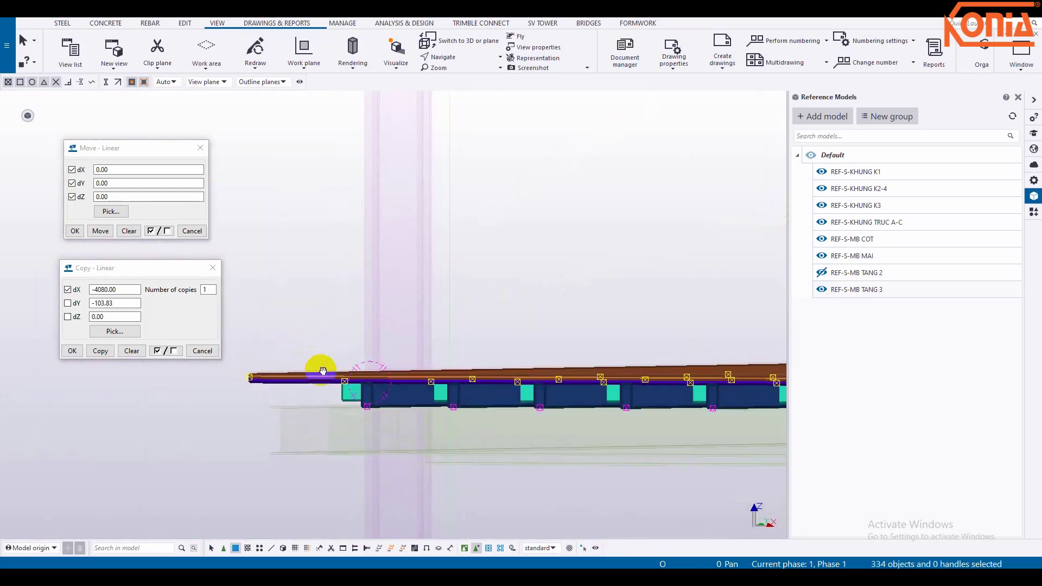
scroll(321, 365, down, 2)
- Clear the selection and rotate the 3D view around the slab corner
click(289, 301)
scroll(296, 307, down, 2)
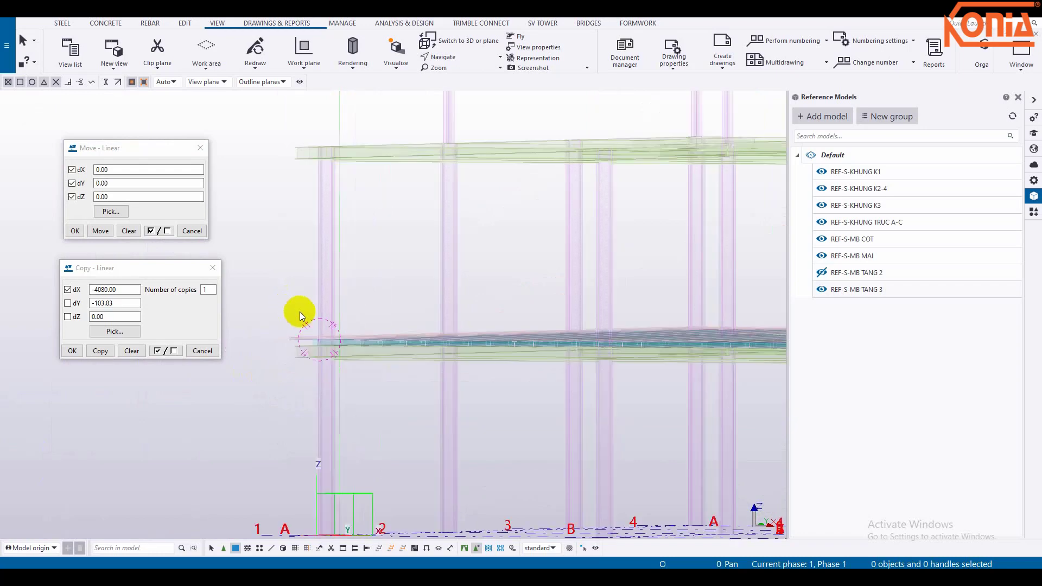
scroll(300, 314, down, 3)
scroll(346, 285, down, 2)
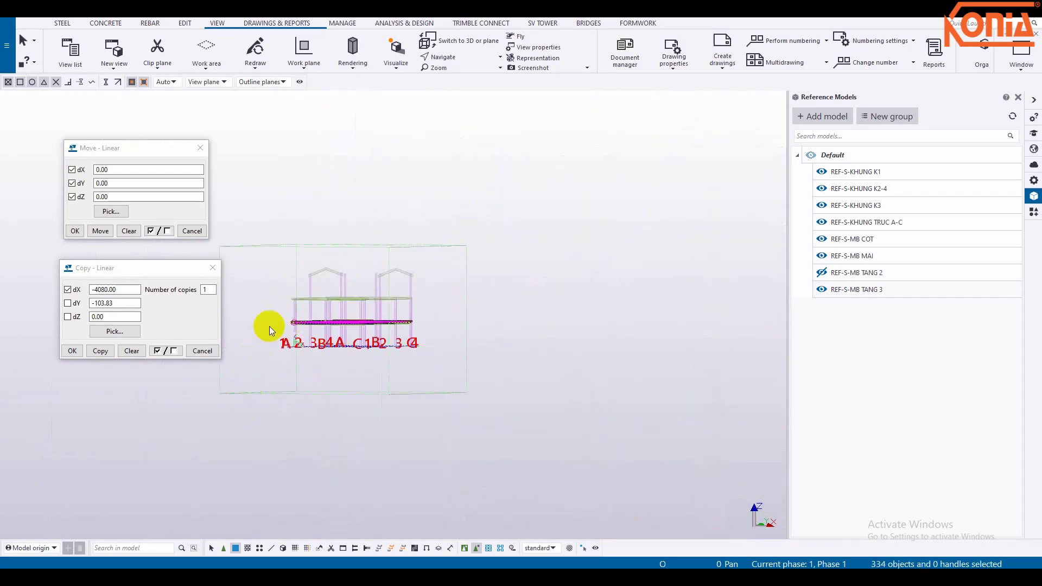
scroll(270, 327, up, 3)
scroll(383, 365, up, 3)
scroll(449, 361, up, 2)
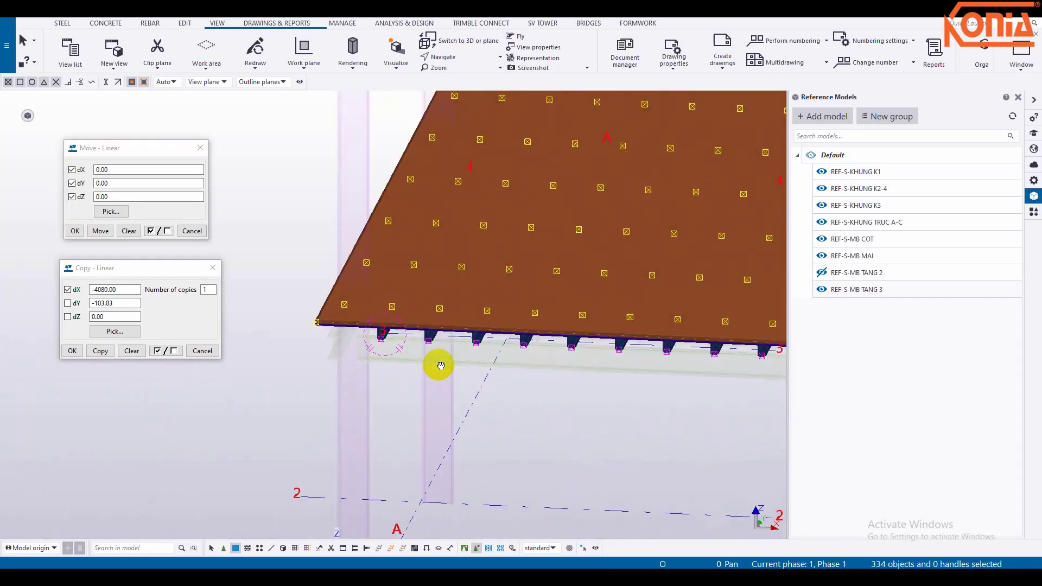
ctrl+middle_drag(441, 365, 488, 524)
- Reapply the profile selection filter, reselect the floor members, and orbit under the slab
click(571, 548)
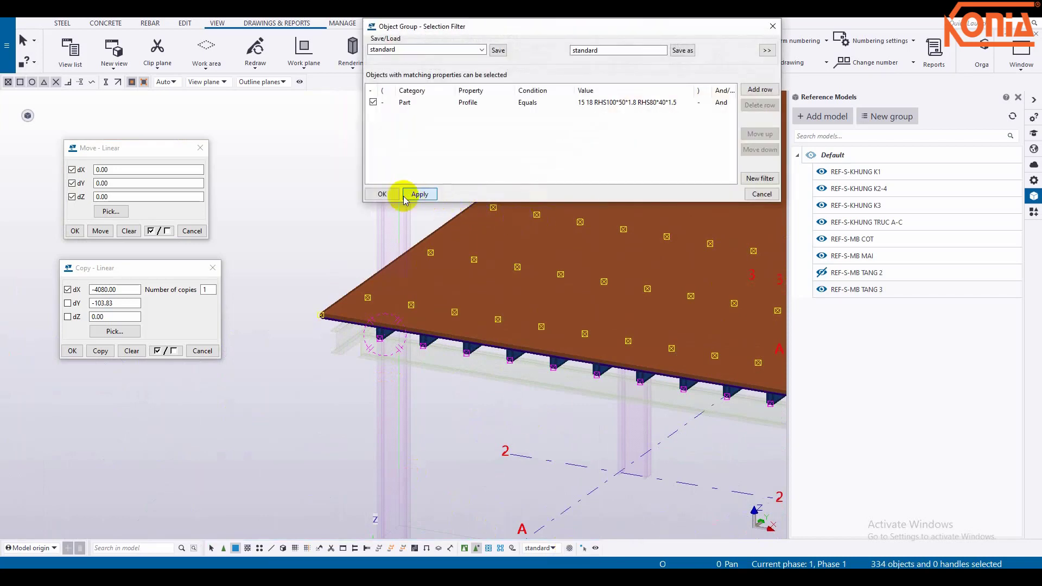
click(382, 193)
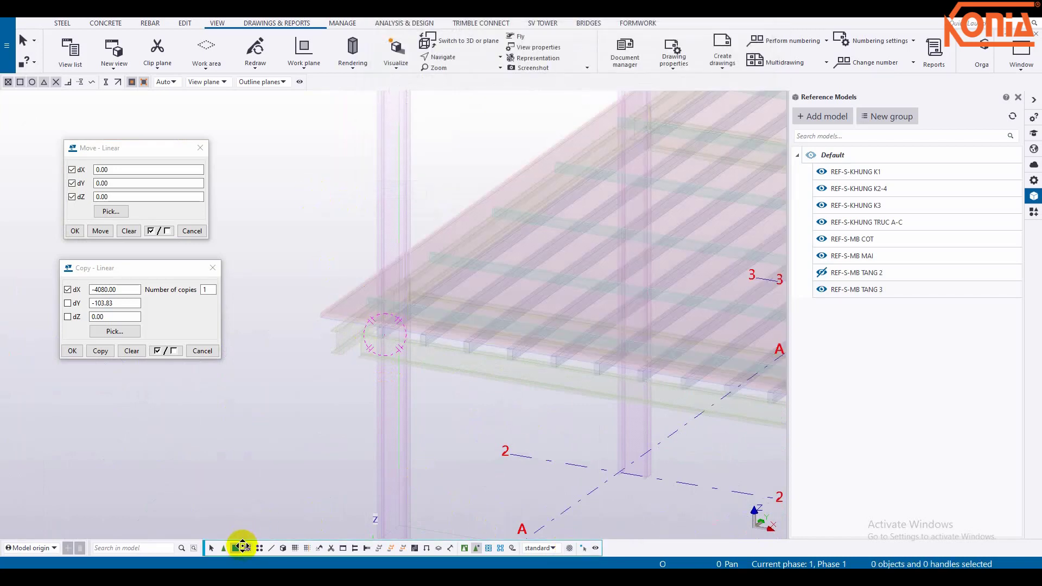
scroll(299, 440, down, 10)
drag(674, 507, 673, 507)
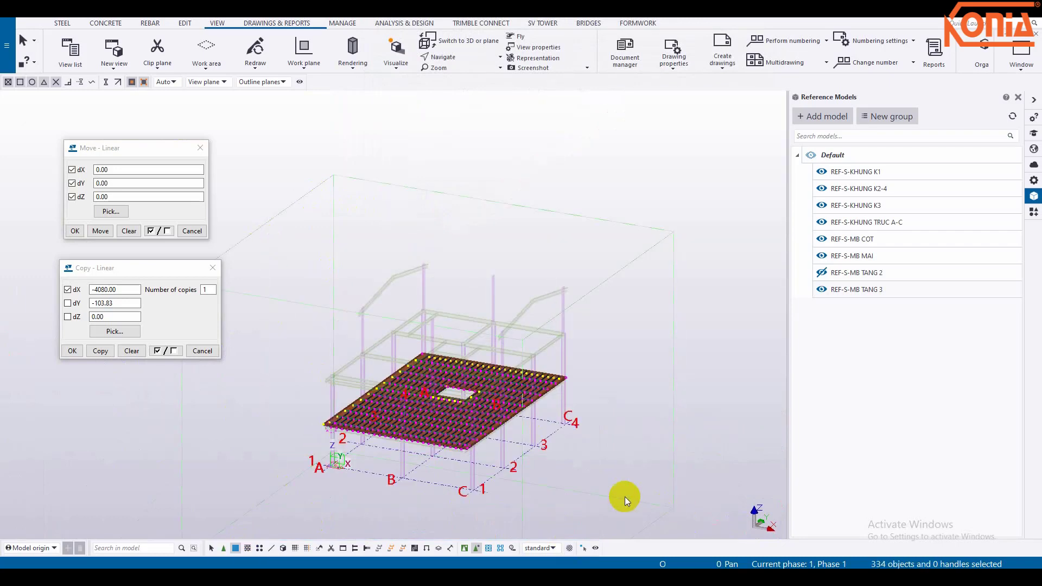
scroll(418, 433, up, 5)
scroll(668, 454, up, 3)
scroll(371, 390, up, 2)
mouse_move(371, 390)
ctrl+middle_down()
mouse_move(384, 321)
mouse_move(418, 333)
mouse_move(226, 391)
ctrl+middle_up()
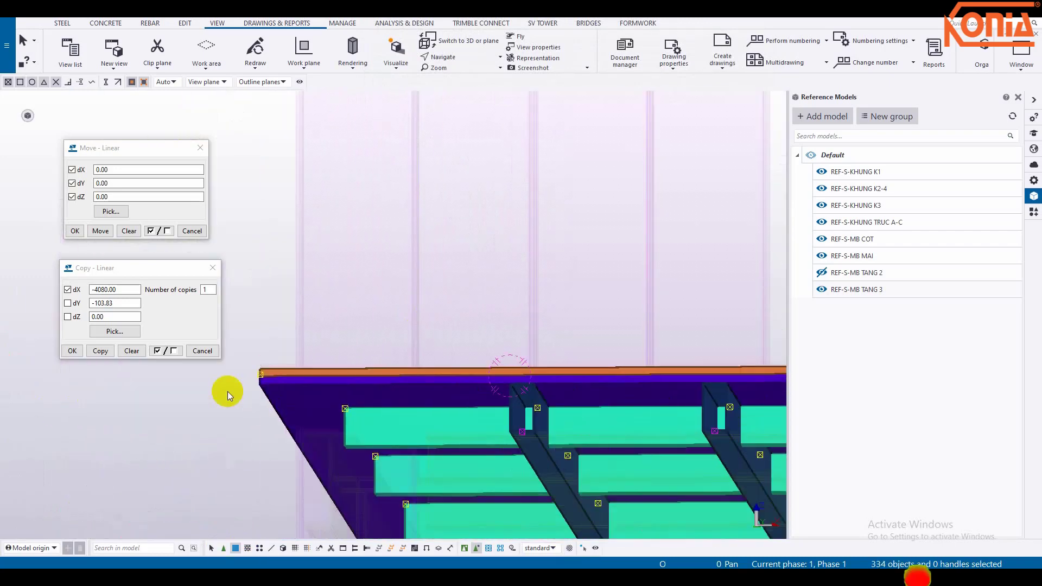
- Start a new empty selection filter with one condition row, then cancel a value pick in the model
click(566, 547)
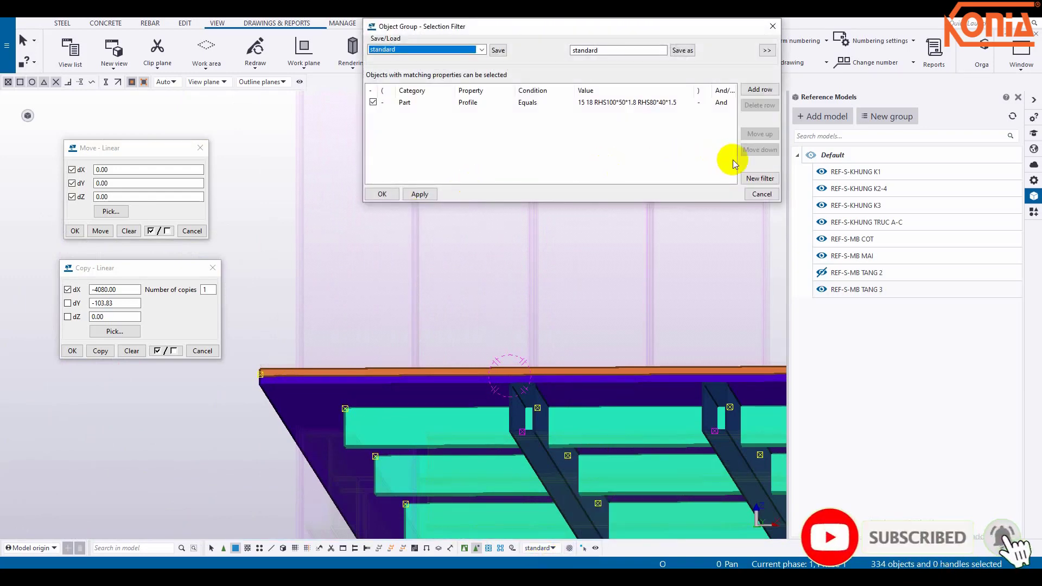
click(753, 179)
click(760, 89)
click(612, 105)
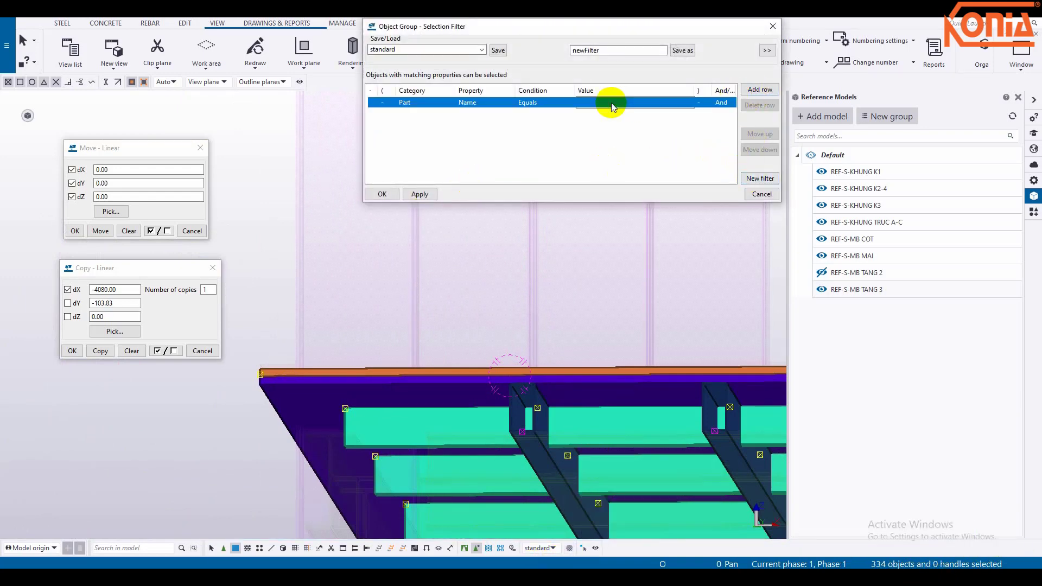
click(689, 103)
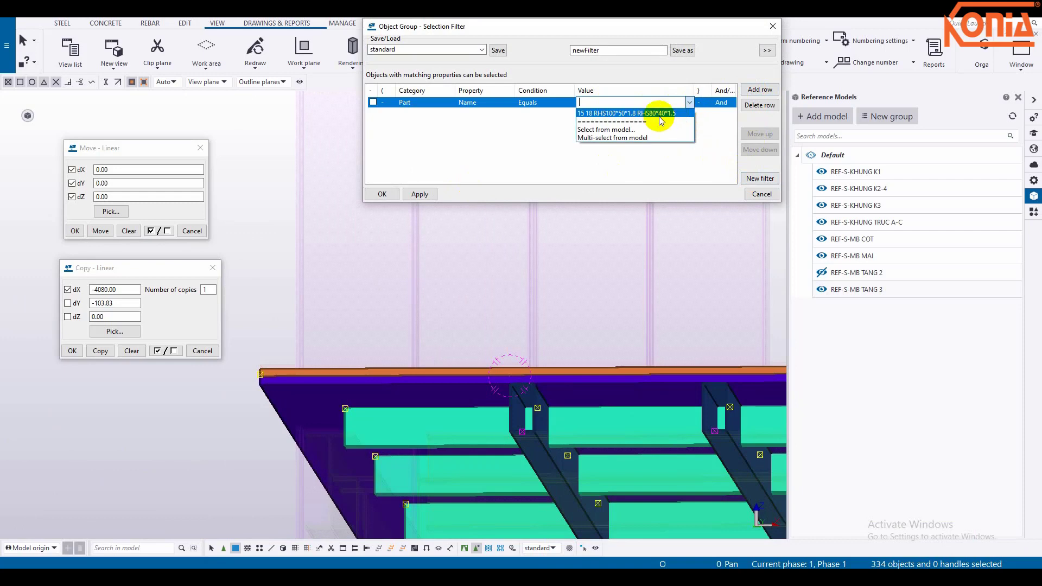
click(630, 130)
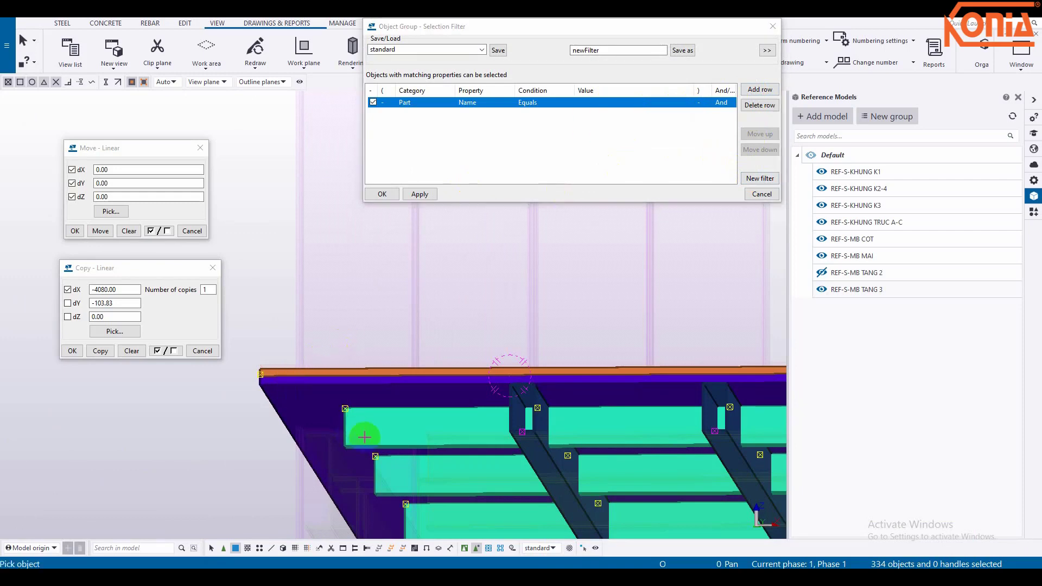
scroll(421, 358, up, 3)
scroll(412, 384, up, 3)
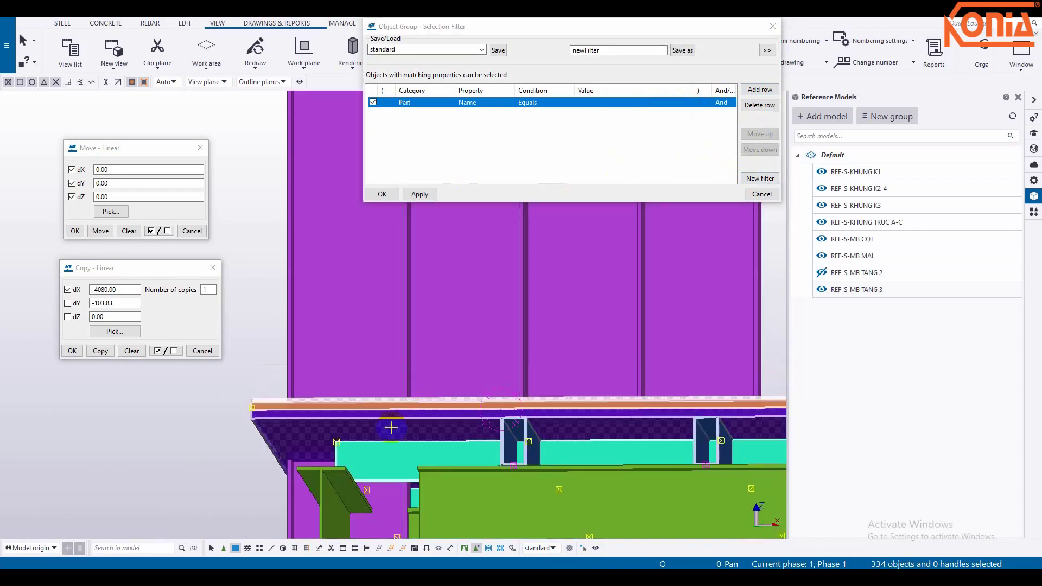
mouse_move(391, 426)
middle_down()
mouse_move(374, 336)
mouse_move(434, 346)
middle_up()
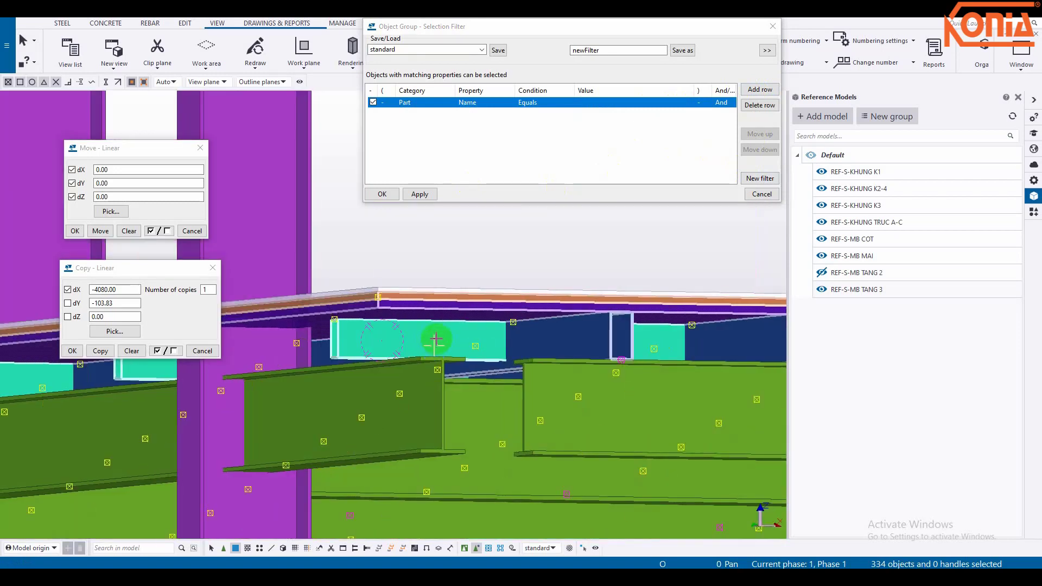
right_click(438, 276)
click(450, 281)
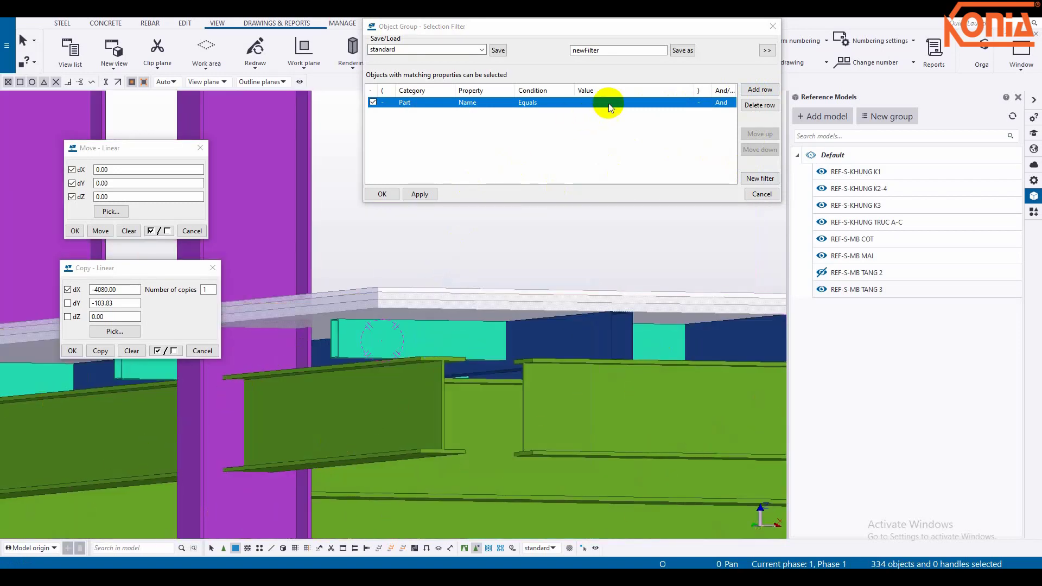
- Keep Name as the filter property, take the 'BEAM BOX' value from a part, and close the filter
click(649, 102)
click(500, 105)
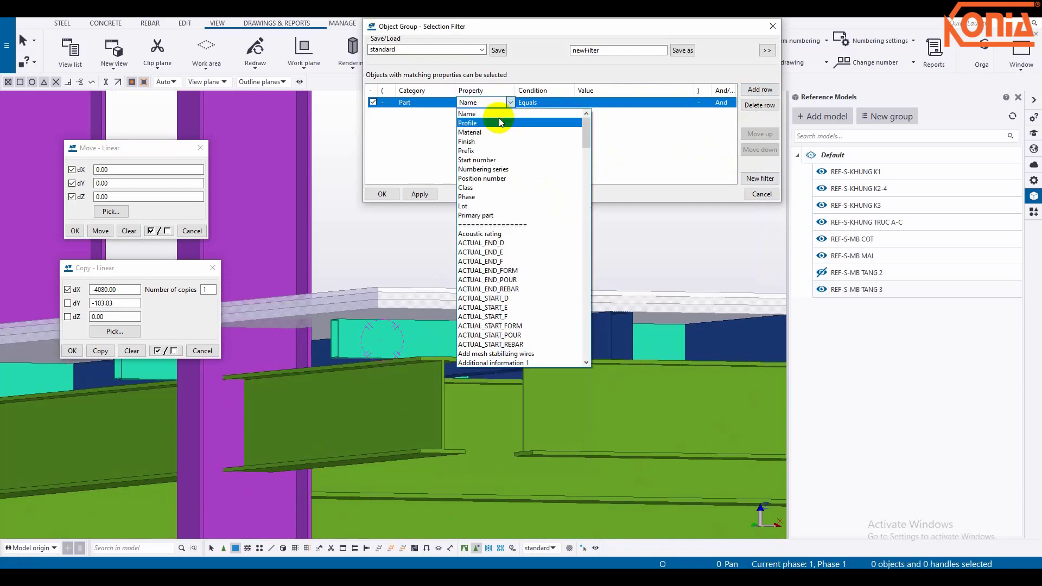
click(499, 114)
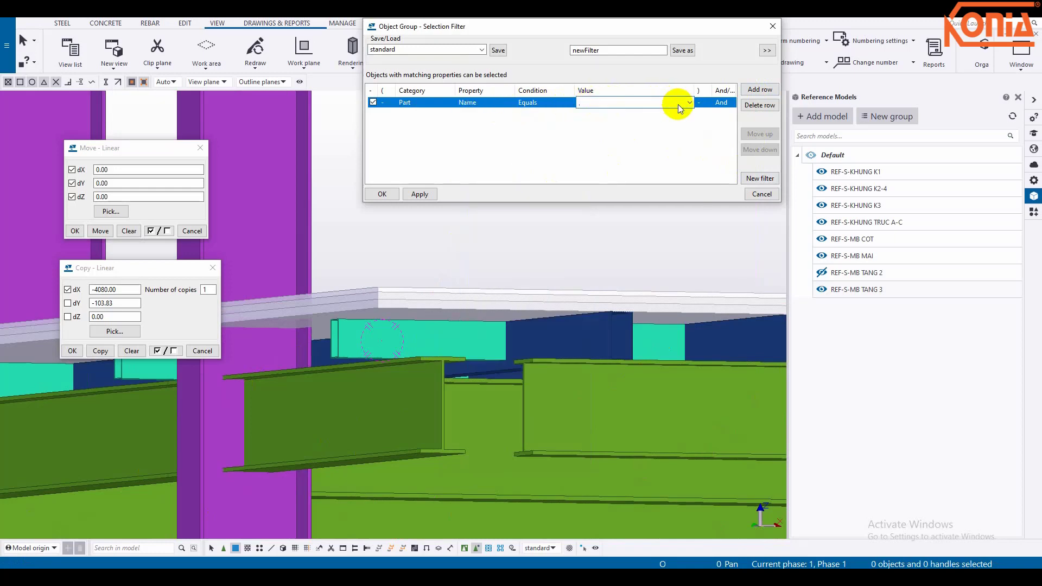
click(673, 129)
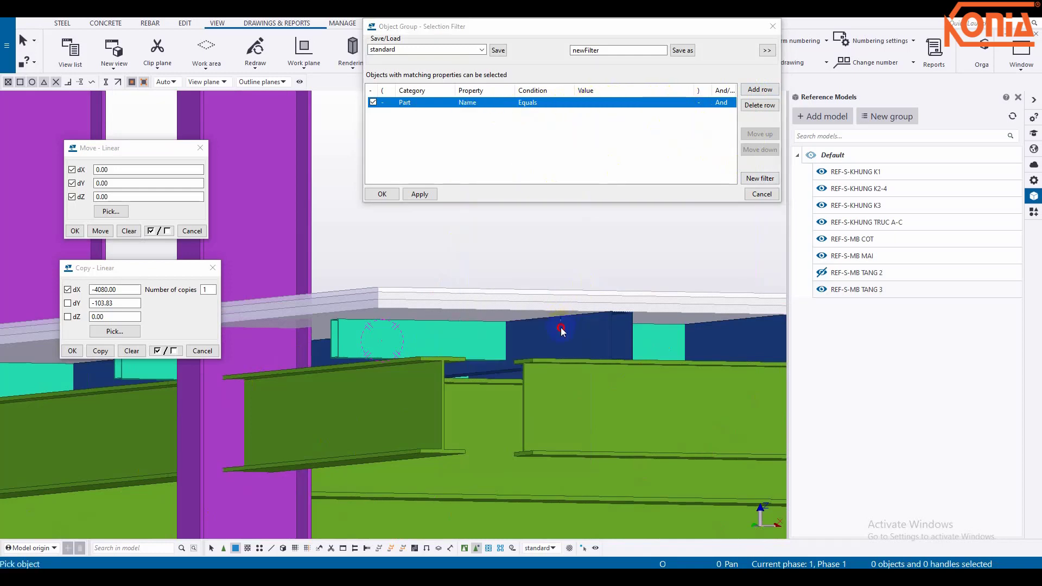
click(392, 195)
scroll(503, 418, down, 5)
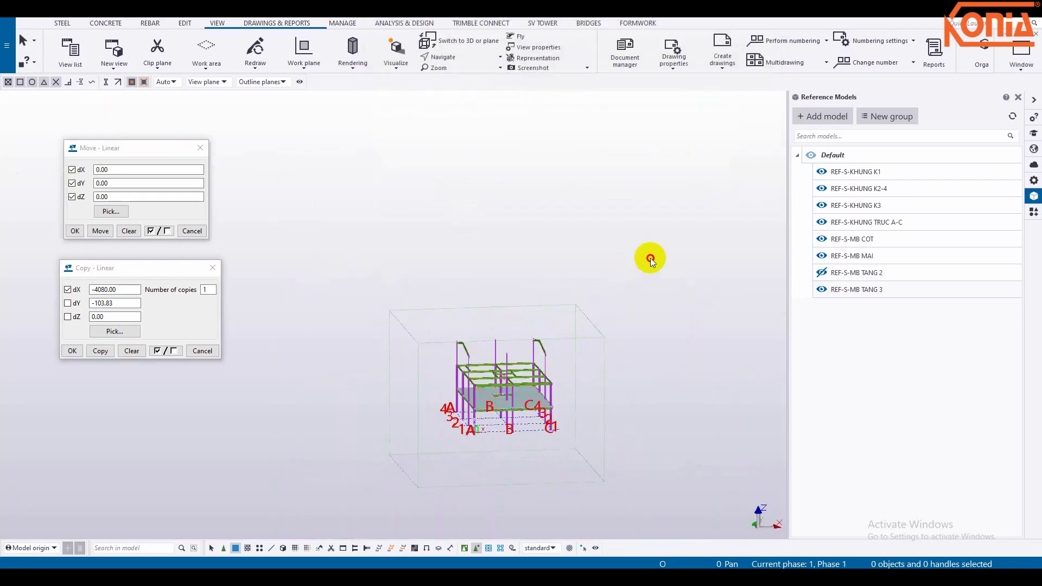
- Select the floor's beams, joists and deck and isolate them with Ctrl+5
drag(651, 255, 359, 472)
scroll(470, 409, up, 5)
scroll(505, 401, up, 3)
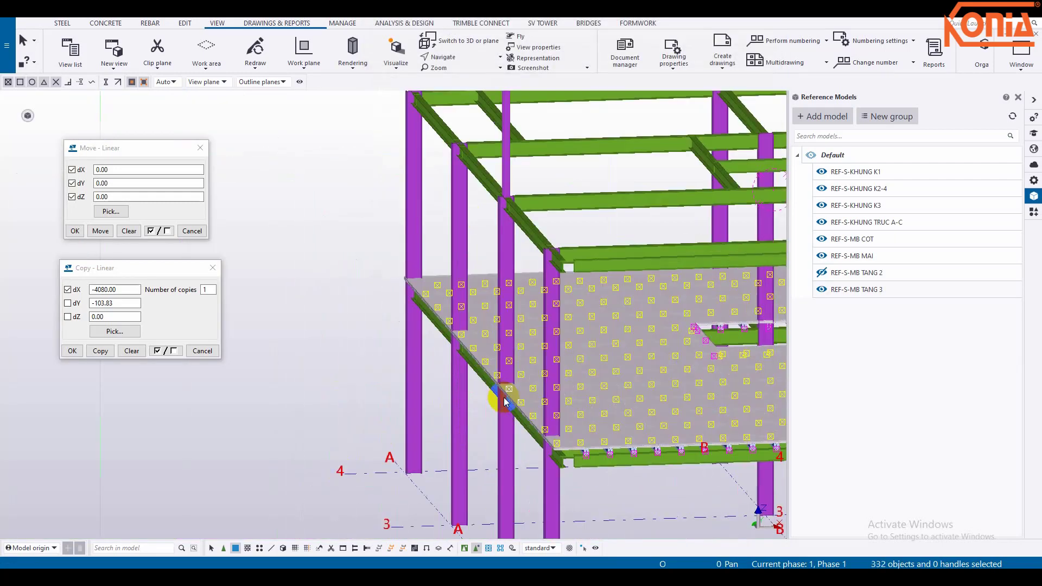
key(ctrl+5)
scroll(497, 398, up, 3)
scroll(608, 423, down, 6)
scroll(531, 333, up, 3)
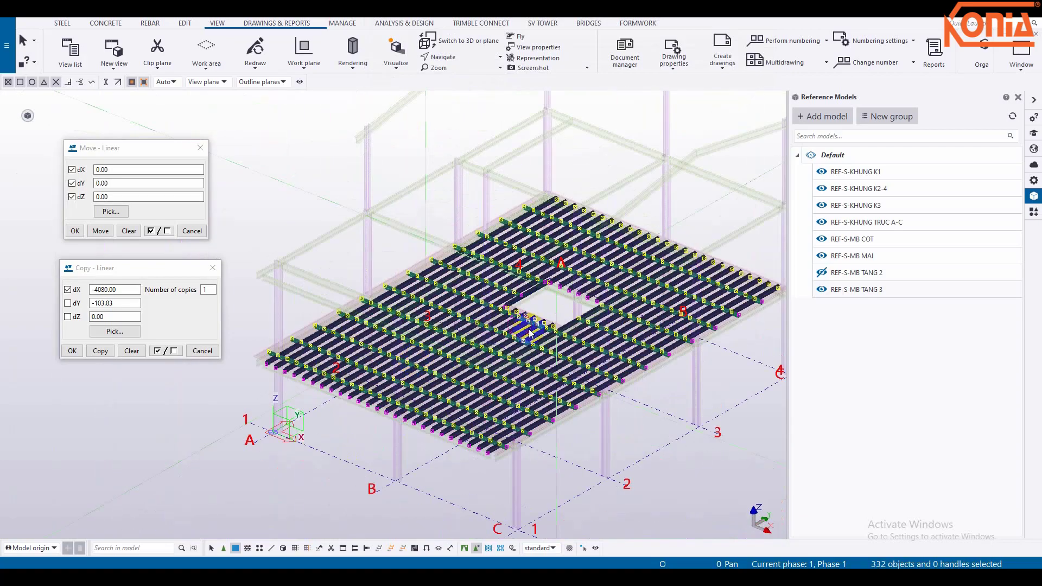
scroll(531, 334, up, 2)
scroll(516, 304, down, 3)
scroll(505, 353, up, 3)
scroll(503, 372, up, 2)
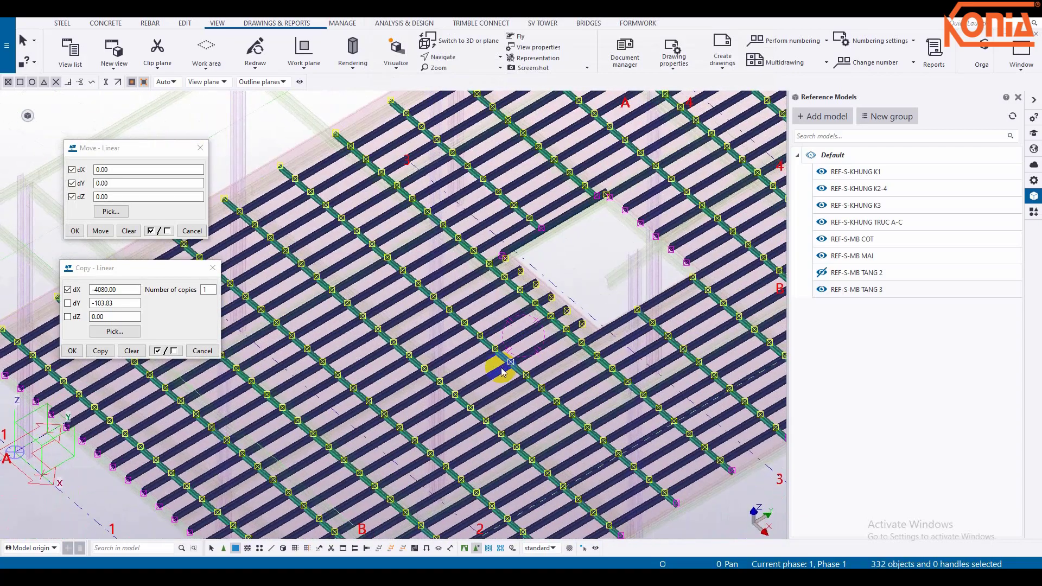
scroll(503, 373, down, 5)
- Clear the Copy – Linear offsets and copy the floor members 3300 mm up in dZ
click(132, 353)
text(3300)
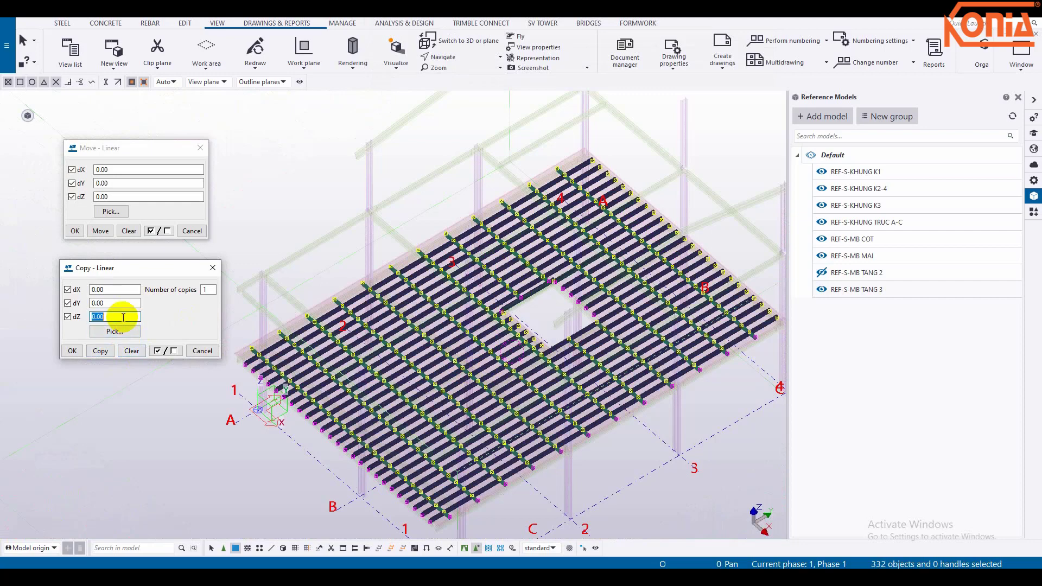
click(104, 351)
scroll(365, 244, up, 2)
scroll(372, 265, up, 2)
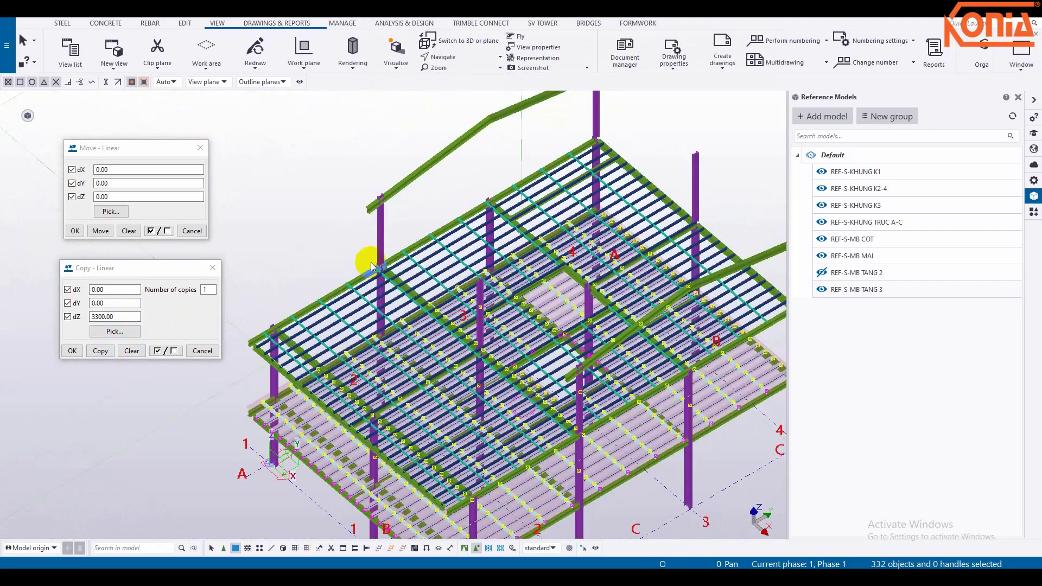
scroll(530, 197, up, 3)
scroll(505, 245, up, 2)
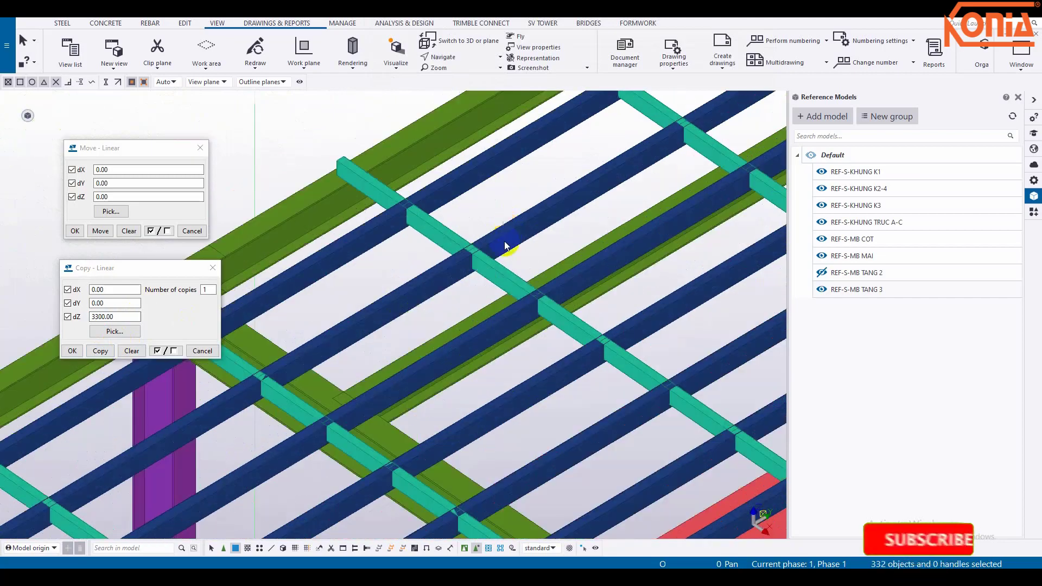
ctrl+middle_drag(351, 389, 352, 401)
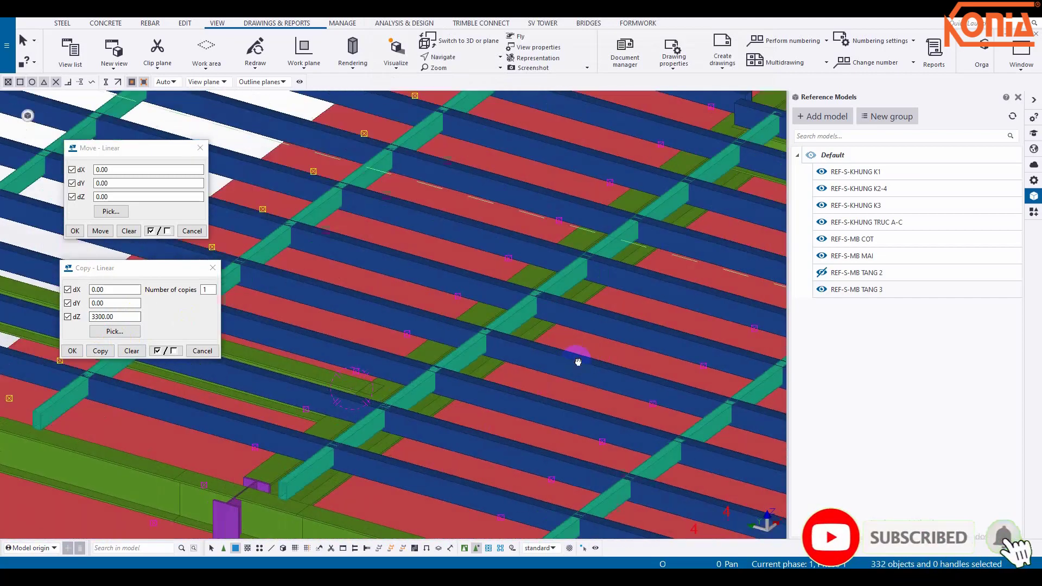
scroll(352, 405, down, 3)
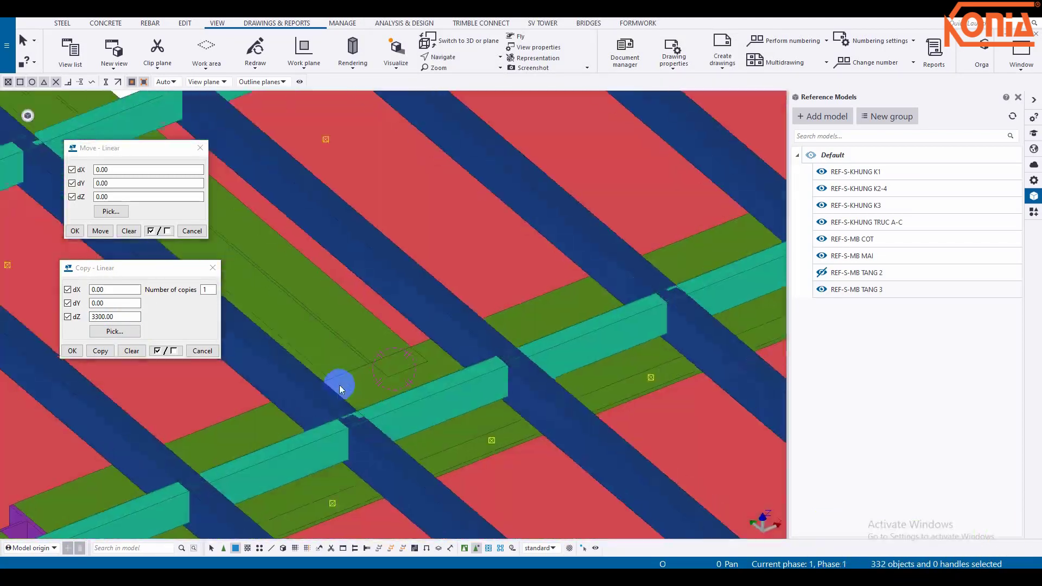
scroll(340, 385, down, 5)
scroll(447, 337, down, 3)
scroll(358, 288, down, 3)
click(399, 256)
scroll(399, 256, down, 3)
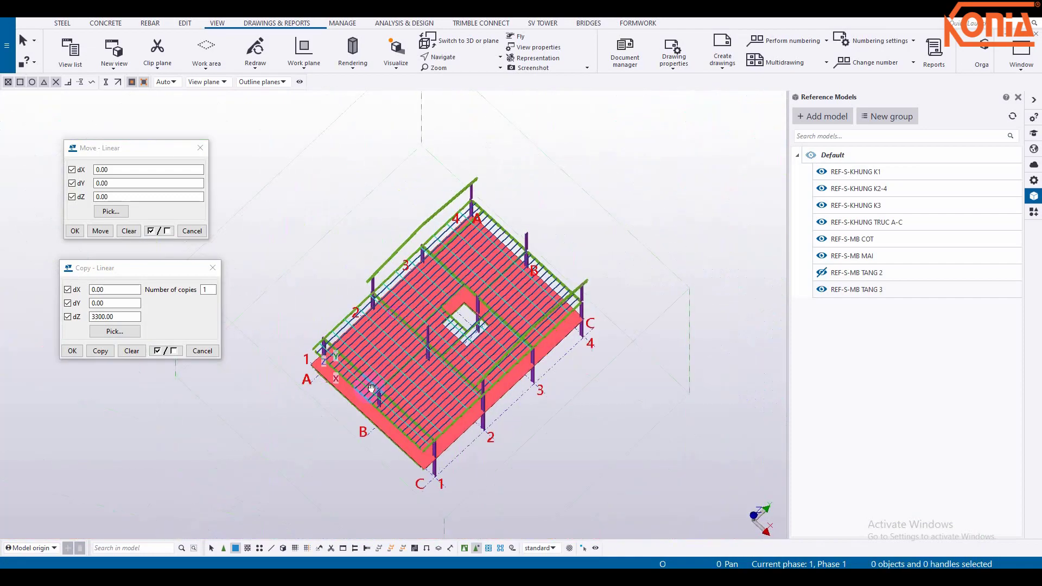
scroll(345, 372, up, 5)
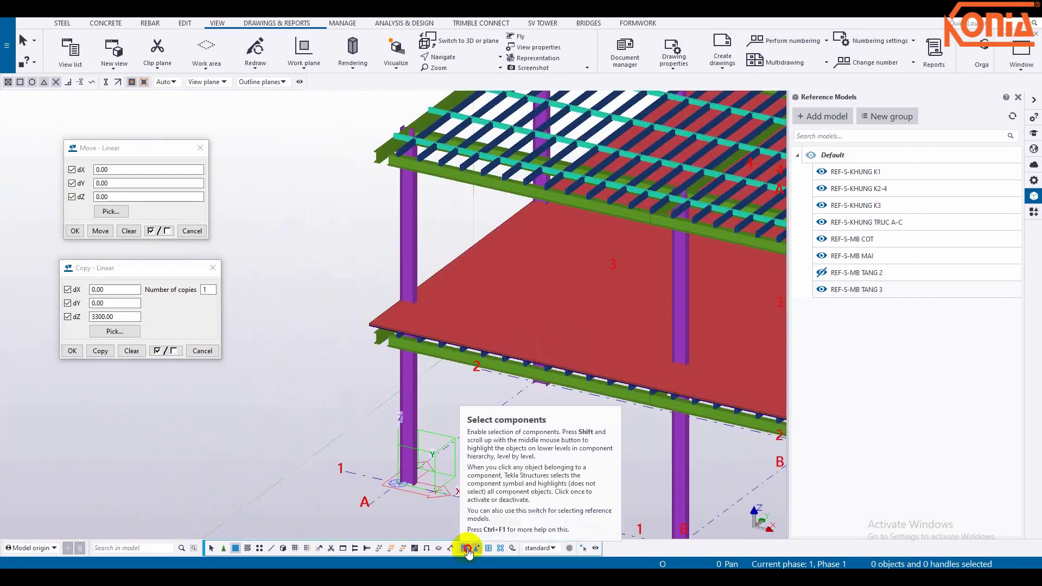
- Turn off component selection, select the red floor slab, and centre the floor plan sheet
click(213, 551)
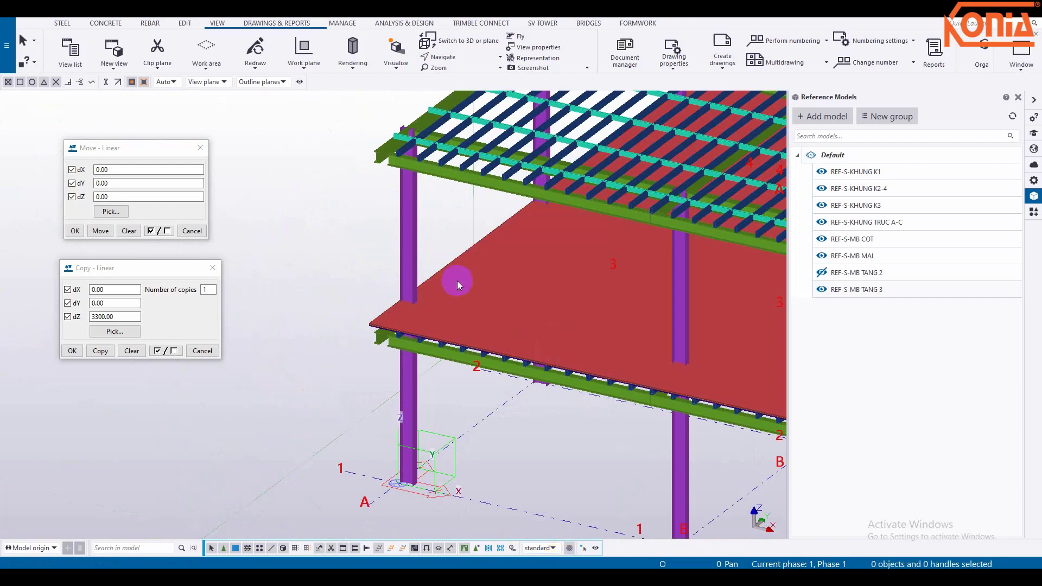
key(ctrl+g)
click(399, 194)
scroll(378, 330, up, 3)
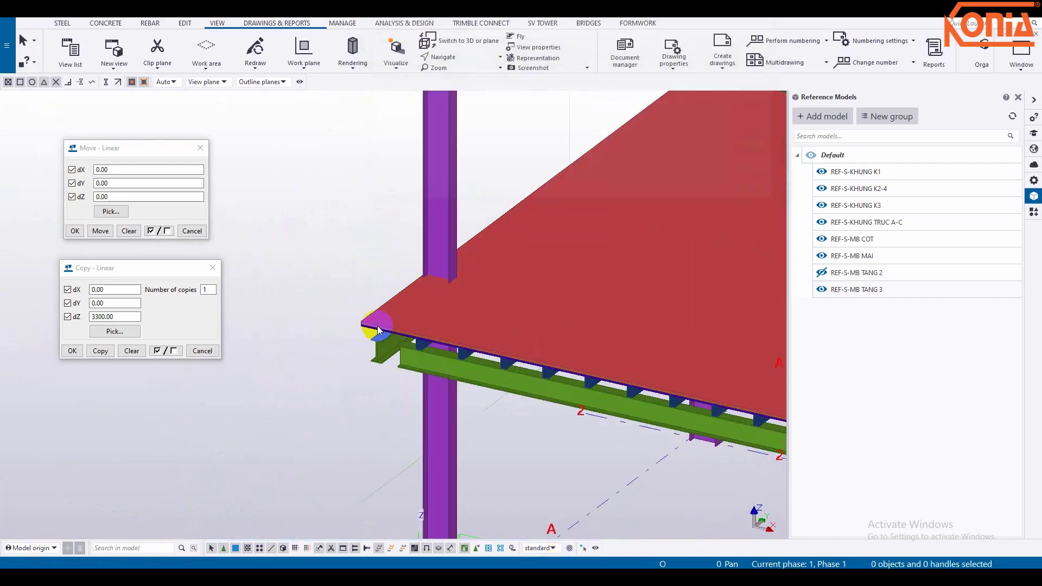
click(374, 330)
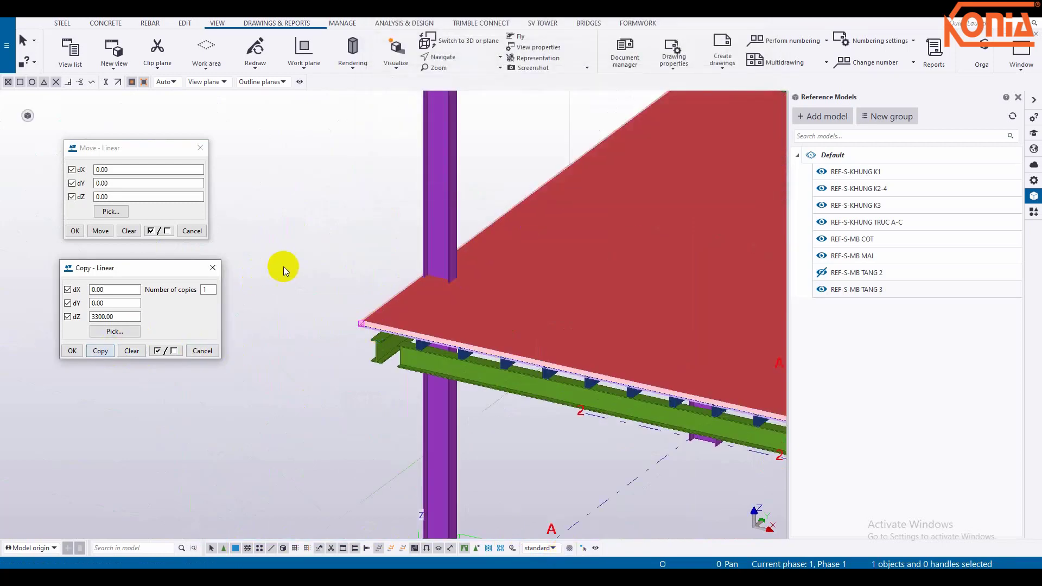
scroll(322, 300, down, 5)
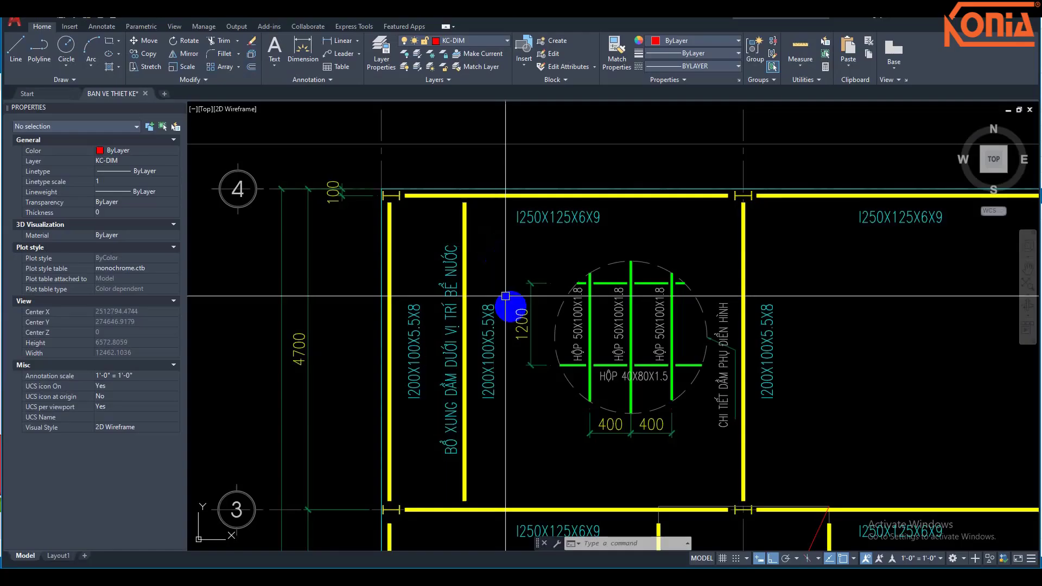
scroll(505, 296, down, 8)
middle_drag(559, 384, 561, 242)
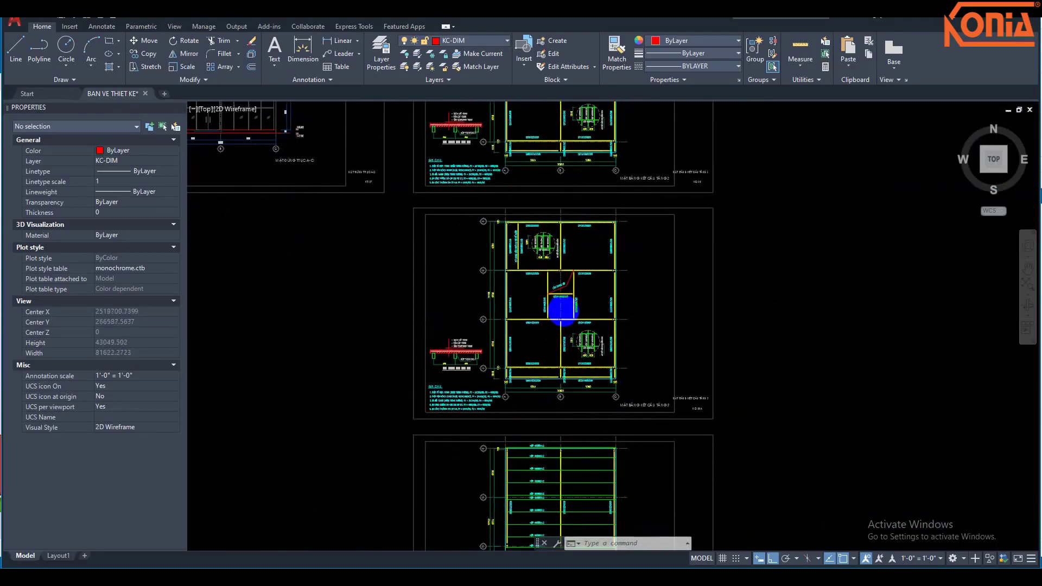
scroll(559, 261, up, 3)
scroll(545, 274, up, 3)
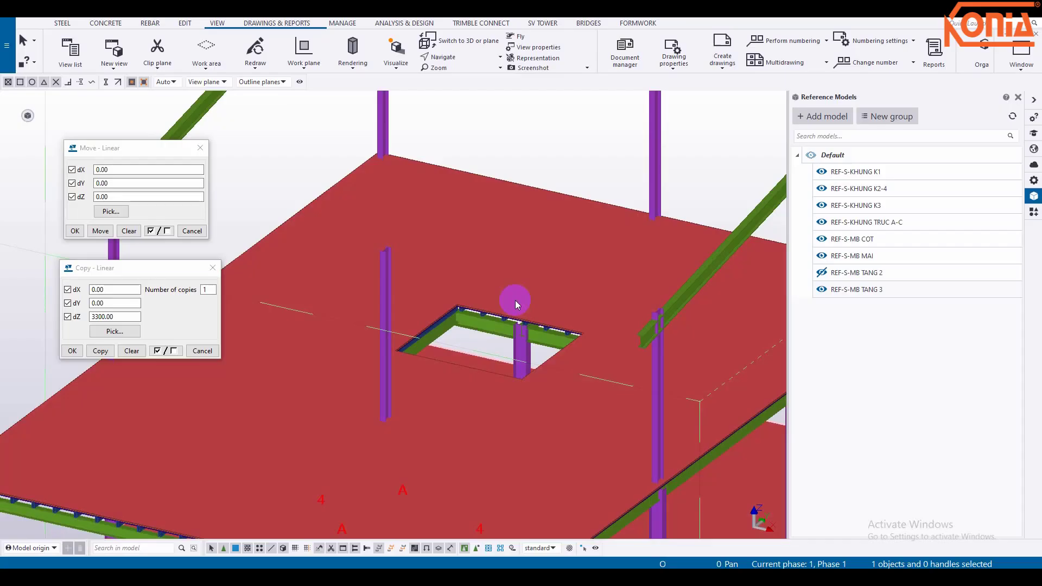
scroll(516, 301, down, 5)
scroll(516, 301, down, 3)
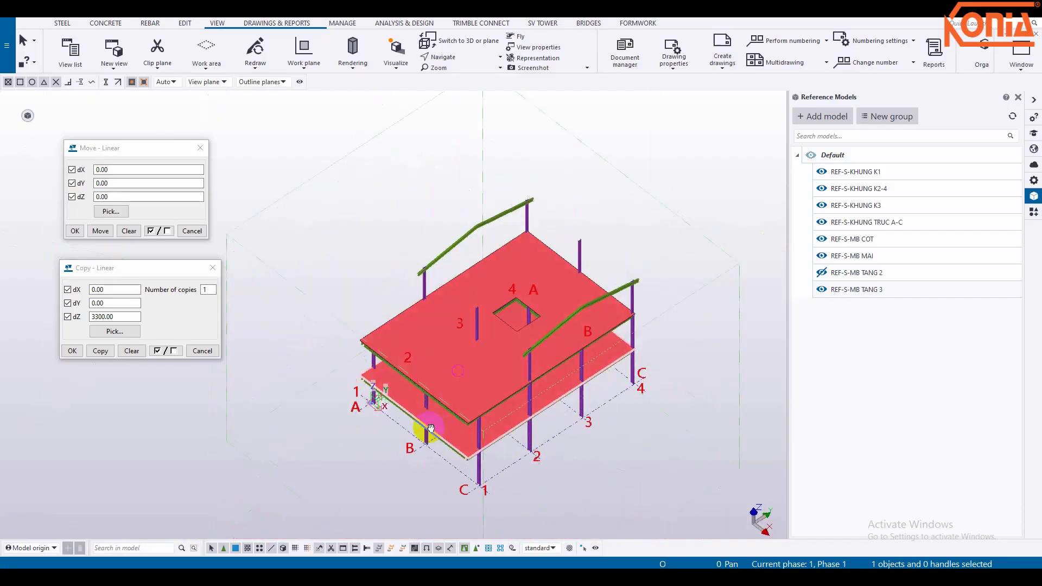
ctrl+middle_drag(515, 301, 622, 307)
scroll(622, 307, up, 2)
ctrl+middle_drag(426, 318, 517, 428)
scroll(517, 428, up, 3)
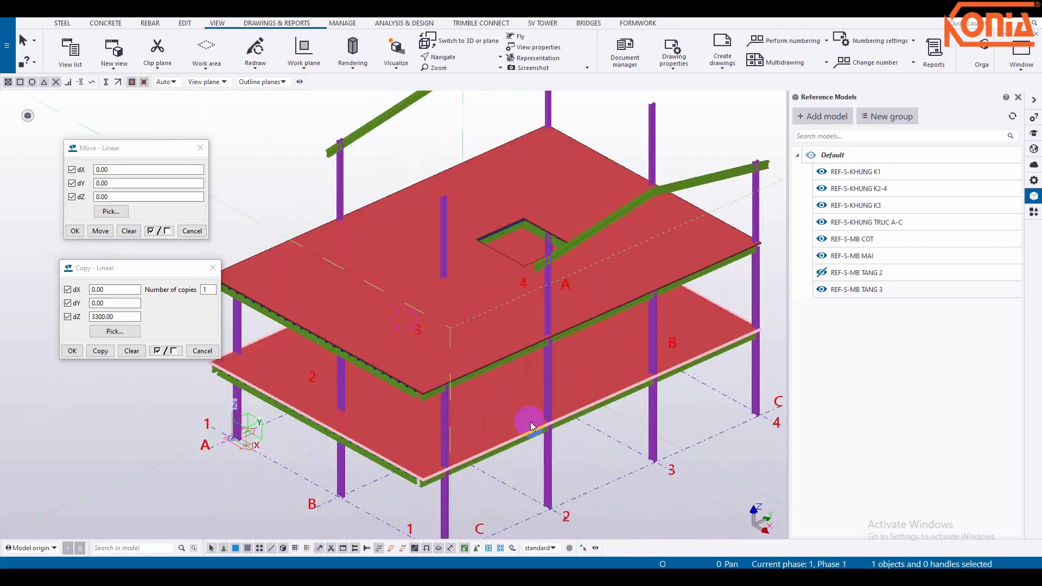
mouse_move(610, 442)
ctrl+middle_down()
mouse_move(512, 418)
mouse_move(356, 353)
mouse_move(447, 263)
mouse_move(674, 302)
ctrl+middle_up()
scroll(356, 353, down, 3)
scroll(447, 262, up, 3)
scroll(437, 484, up, 3)
scroll(433, 321, up, 2)
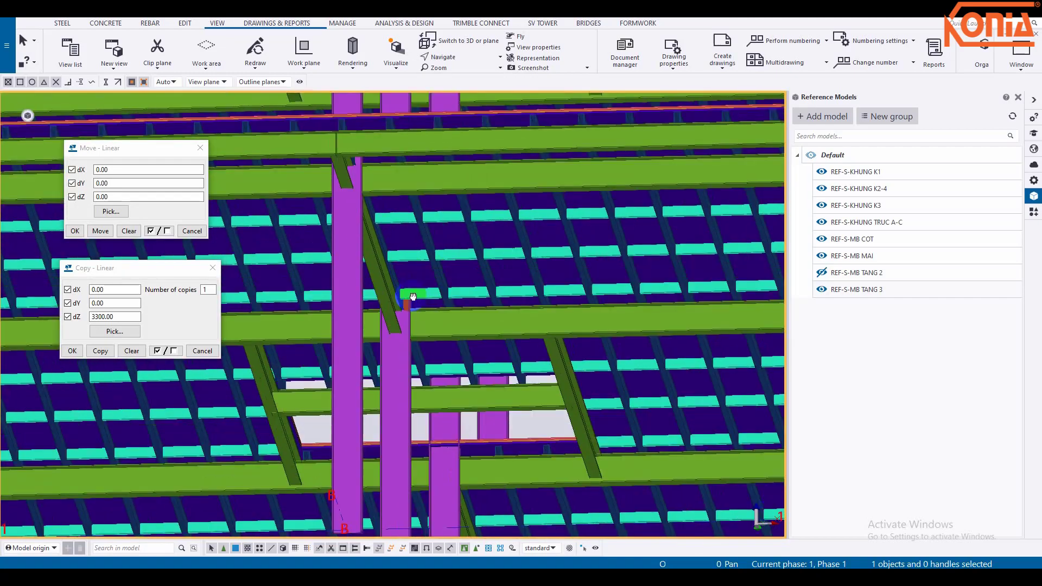
scroll(388, 363, up, 2)
mouse_move(388, 362)
ctrl+middle_down()
mouse_move(437, 321)
mouse_move(597, 340)
mouse_move(459, 373)
mouse_move(393, 303)
ctrl+middle_up()
scroll(393, 303, down, 5)
ctrl+middle_drag(372, 353, 389, 262)
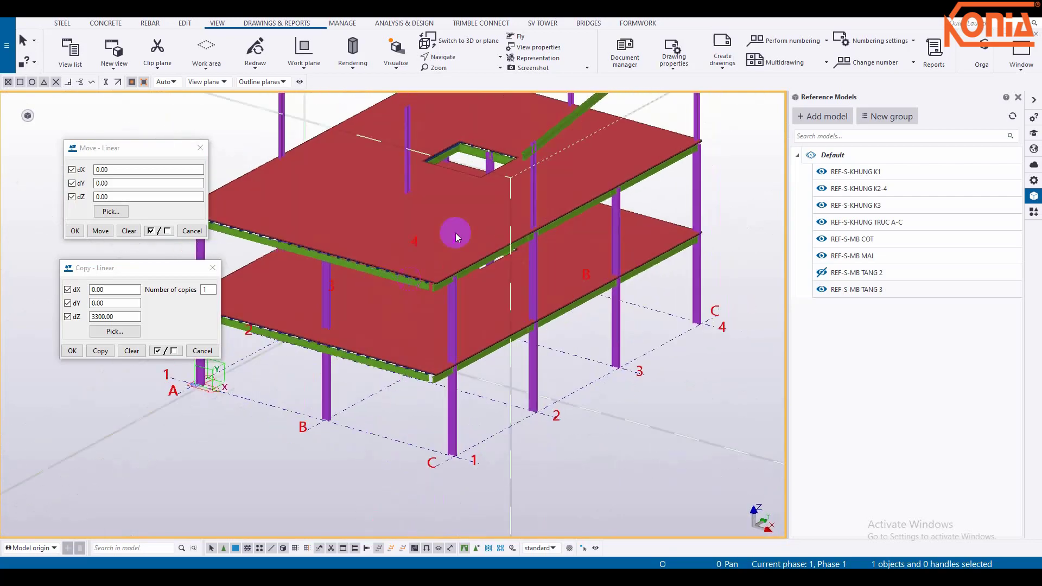
middle_drag(459, 233, 460, 304)
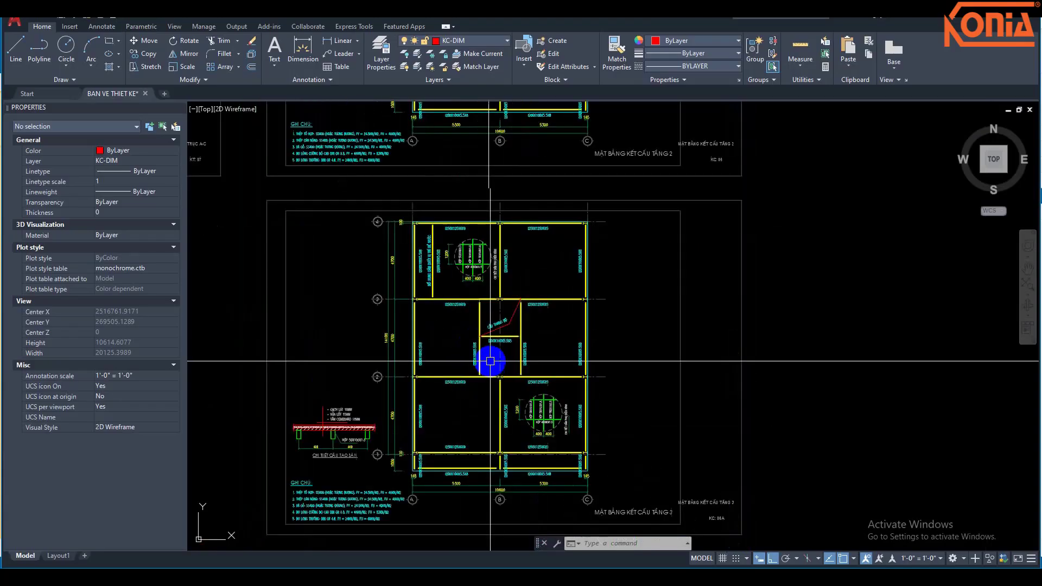
scroll(490, 380, down, 5)
scroll(478, 429, up, 4)
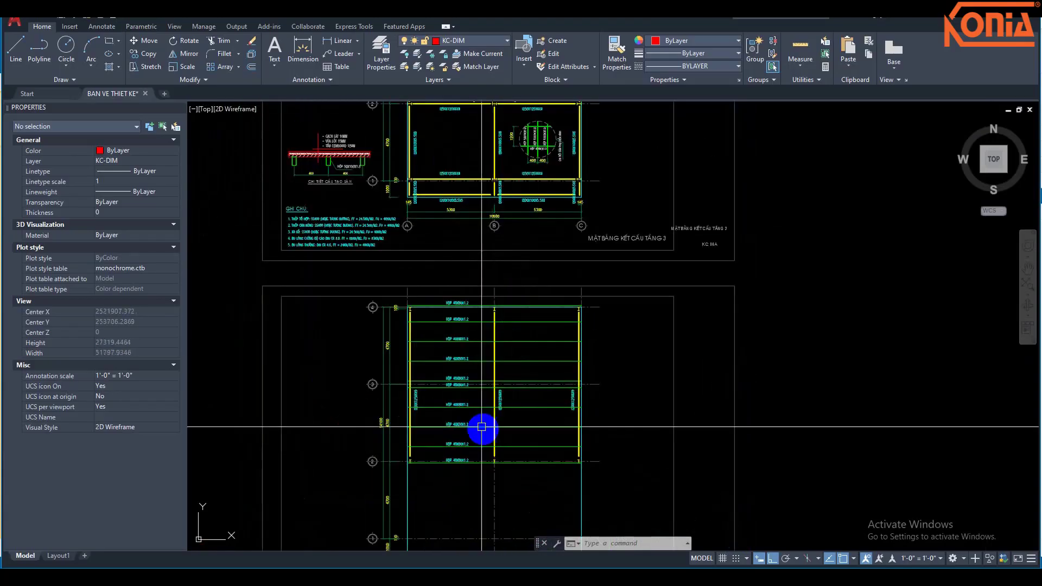
scroll(434, 415, up, 5)
scroll(431, 414, down, 3)
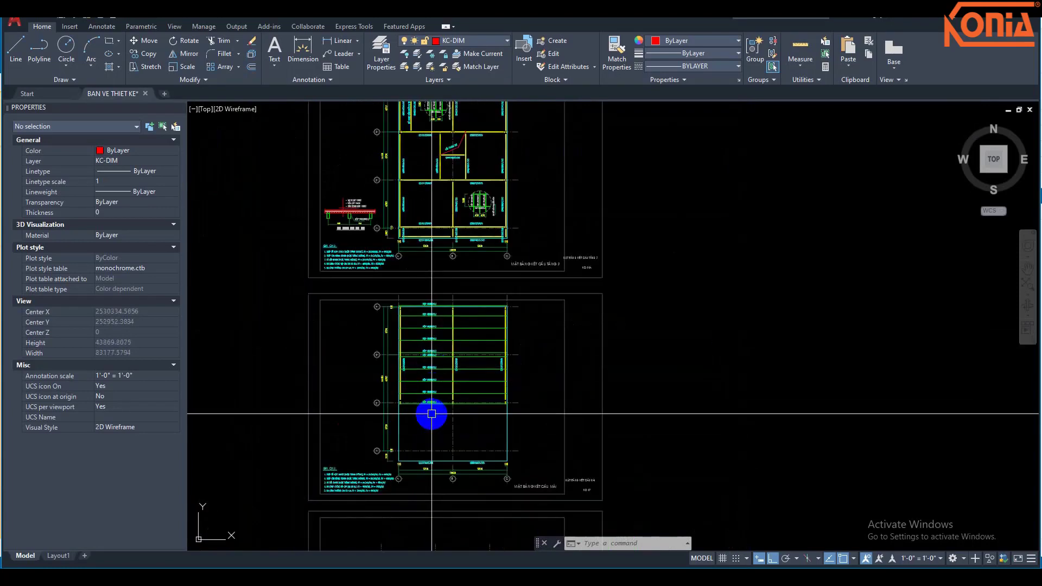
scroll(432, 413, down, 2)
scroll(450, 434, up, 2)
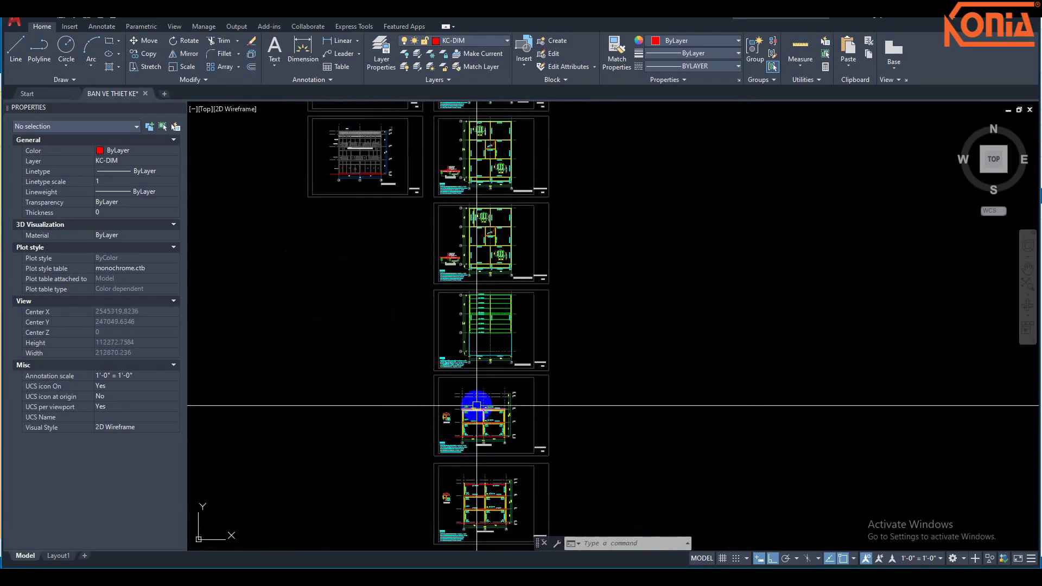